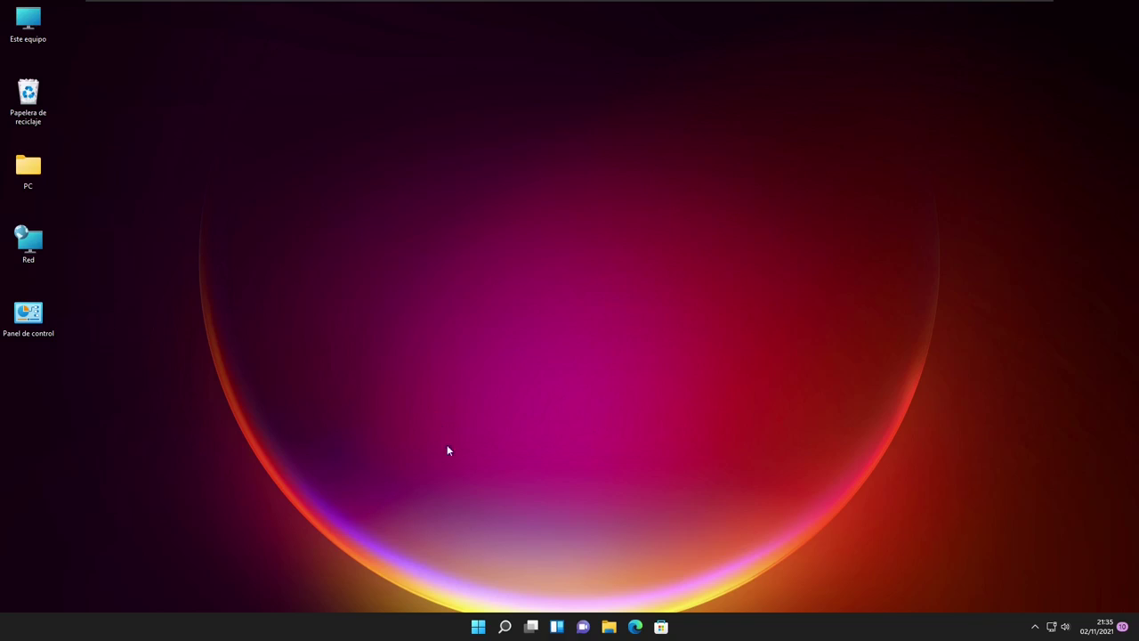
Open the Start menu from the taskbar
left_click(479, 627)
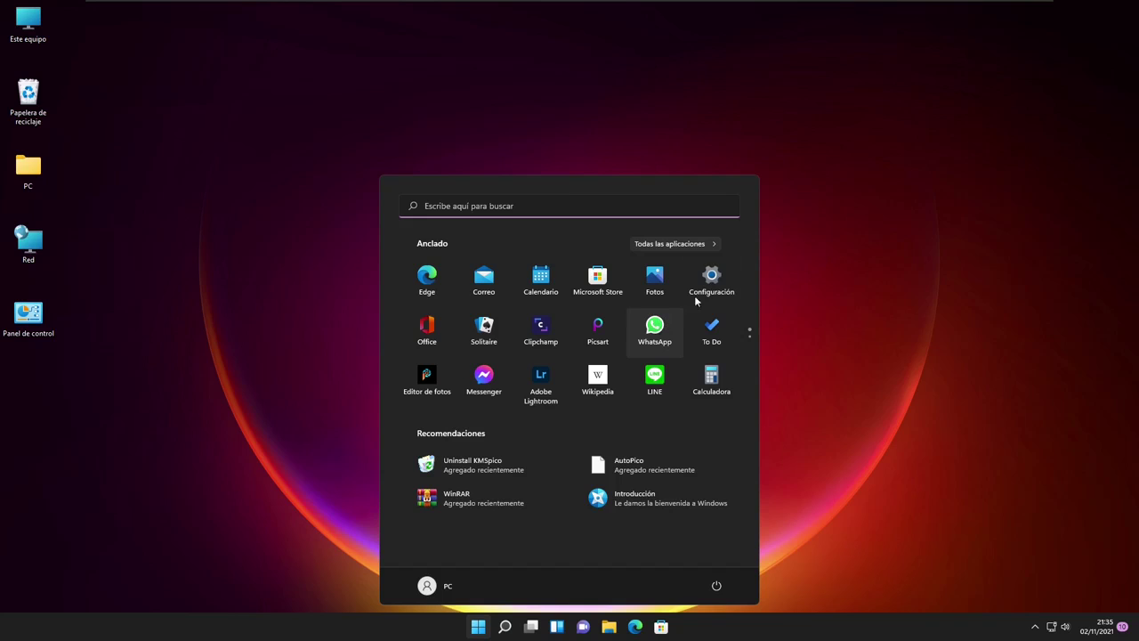
Open Configuración and go to Cuentas > Familia y otros usuarios
left_click(735, 276)
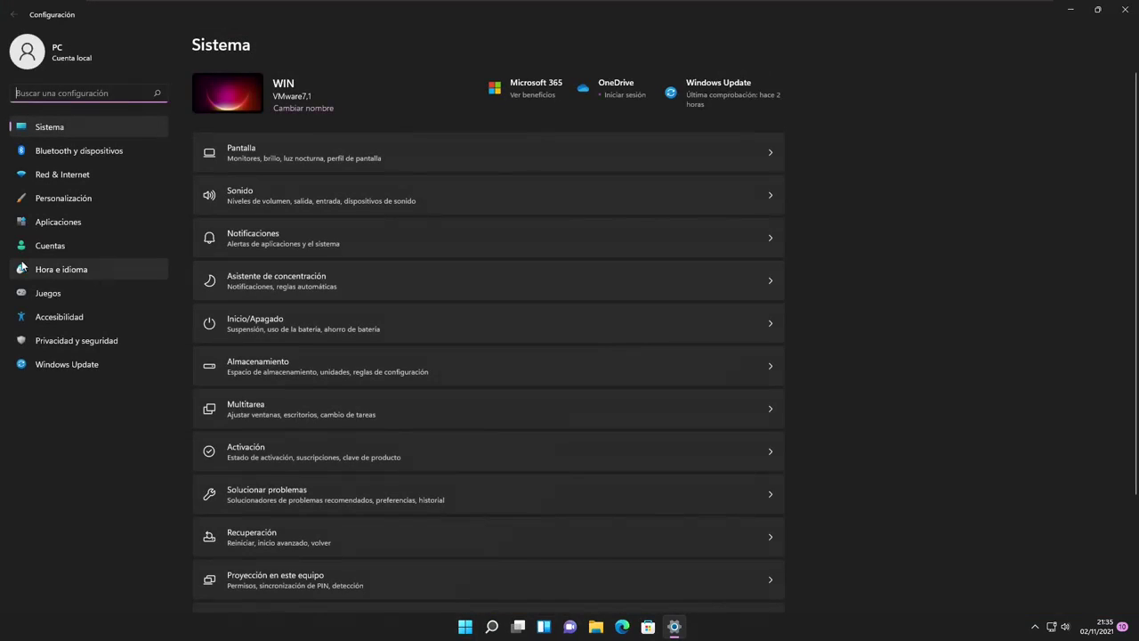
left_click(50, 245)
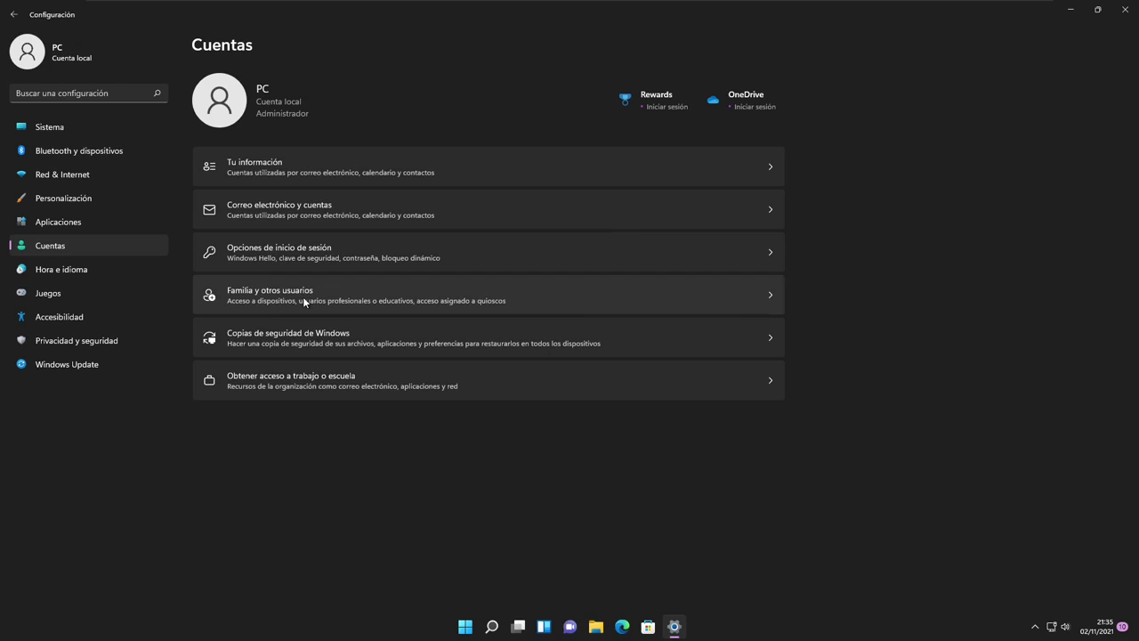
left_click(304, 301)
left_click(703, 216)
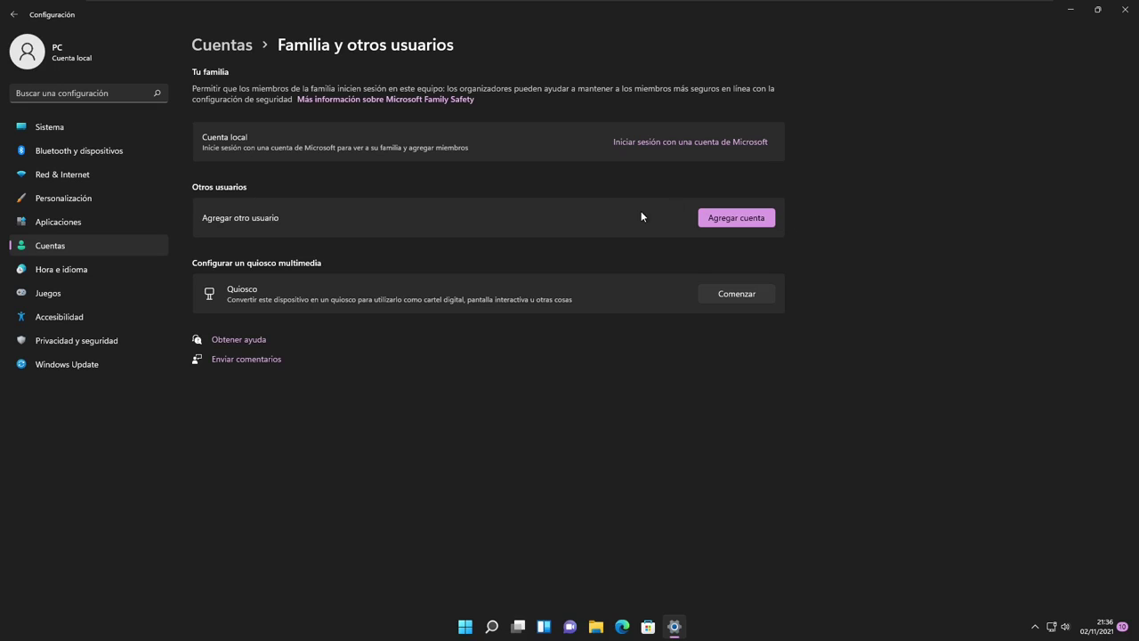
left_click(743, 219)
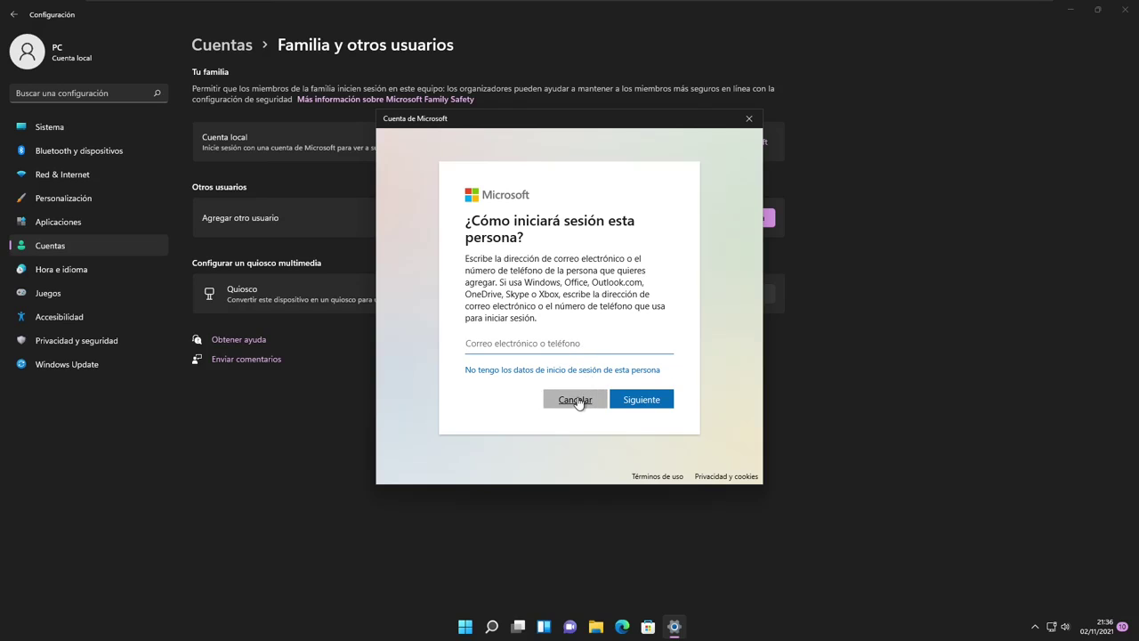
left_click(575, 399)
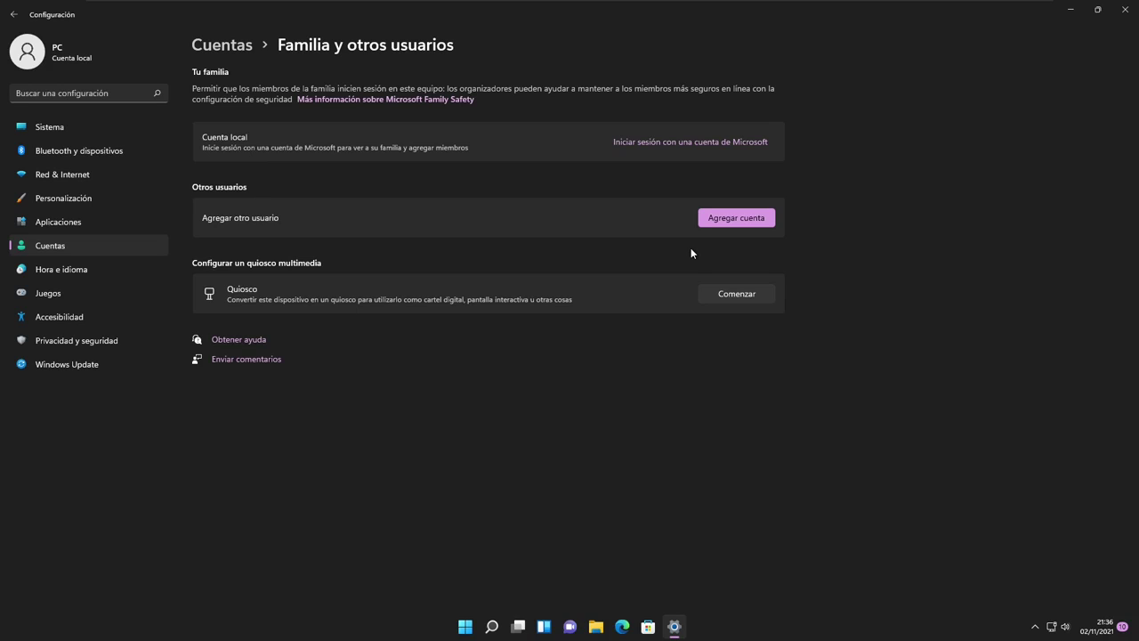
Start adding a local user named USUARIO 2 and enter its password twice
left_click(739, 221)
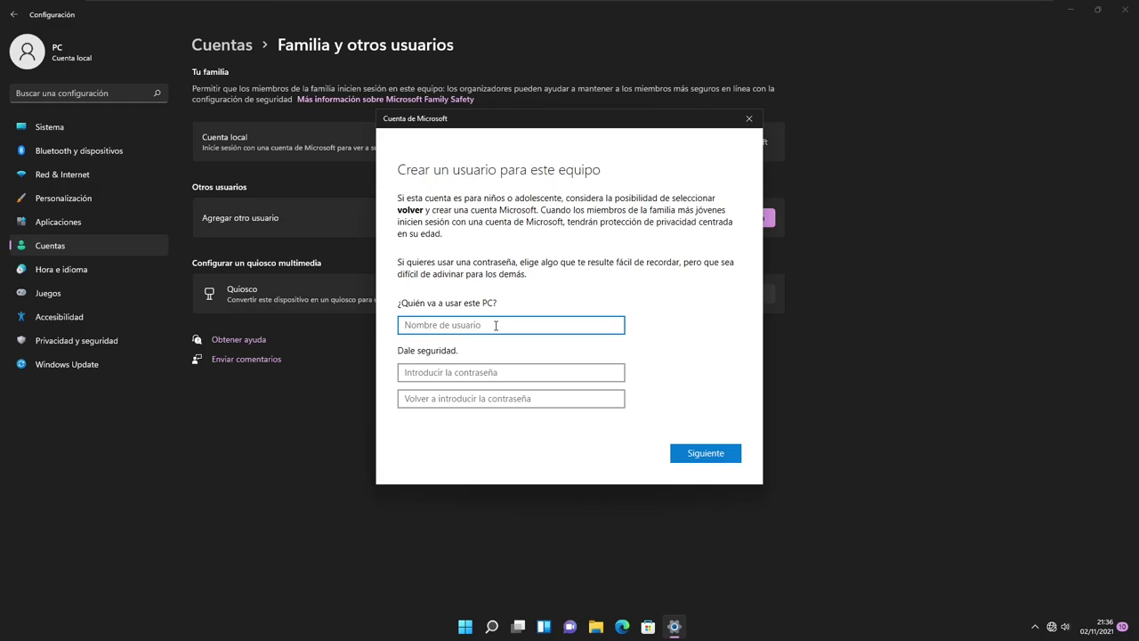
type("USUARIO 2")
left_click(504, 374)
key("Tab")
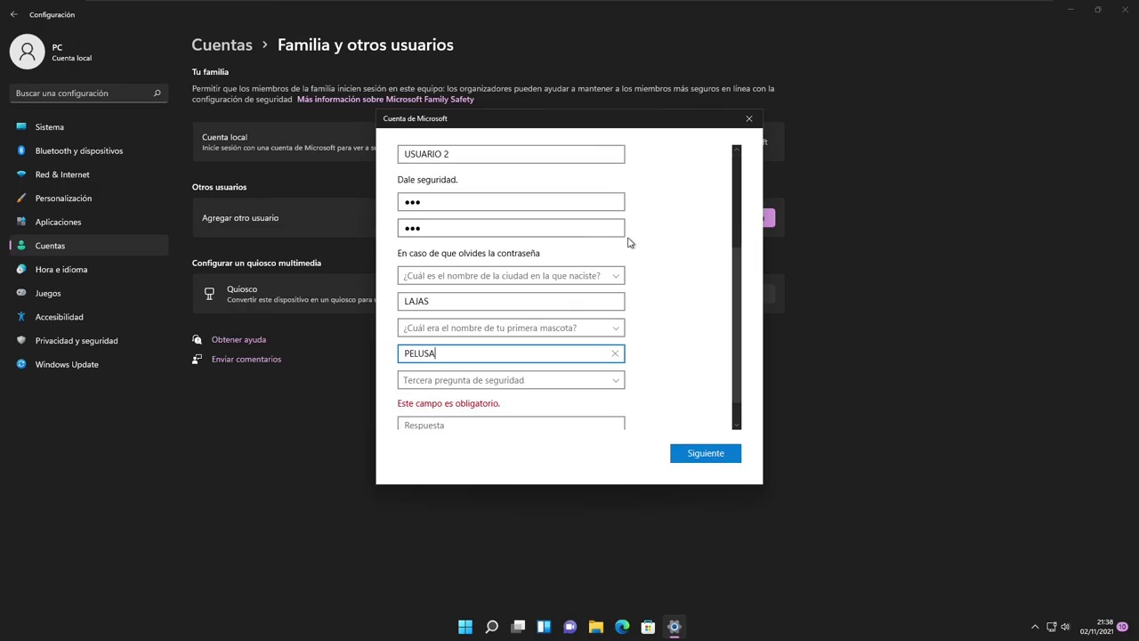
left_click(562, 231)
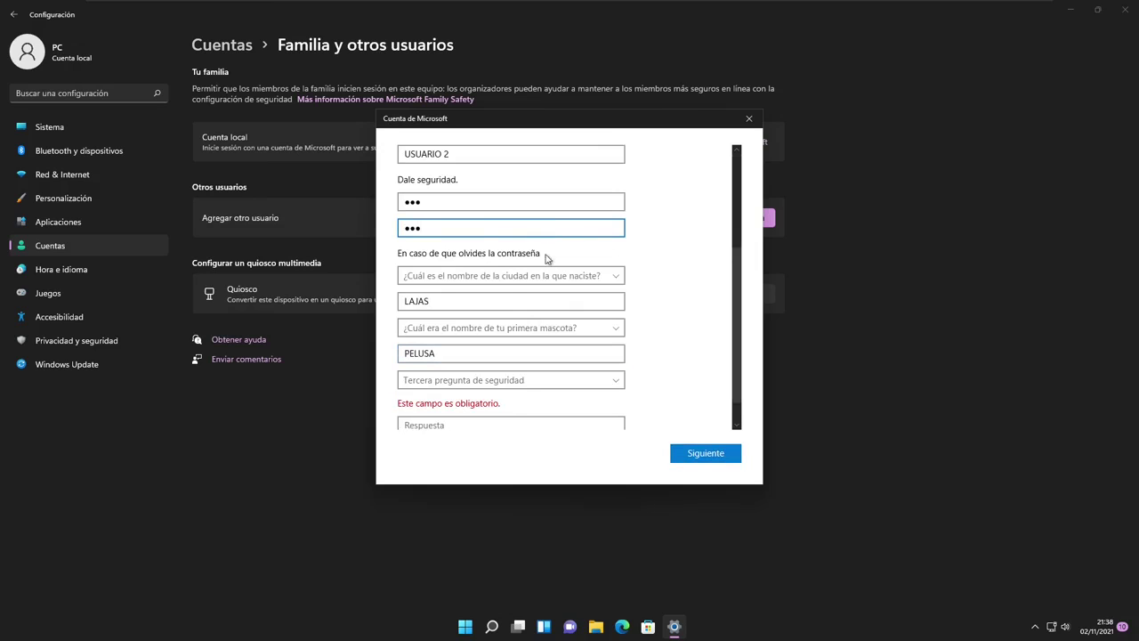
Clear the prefilled security answers and pick the first-pet question as the second question
double_click(496, 309)
key("BackSpace")
left_click(487, 327)
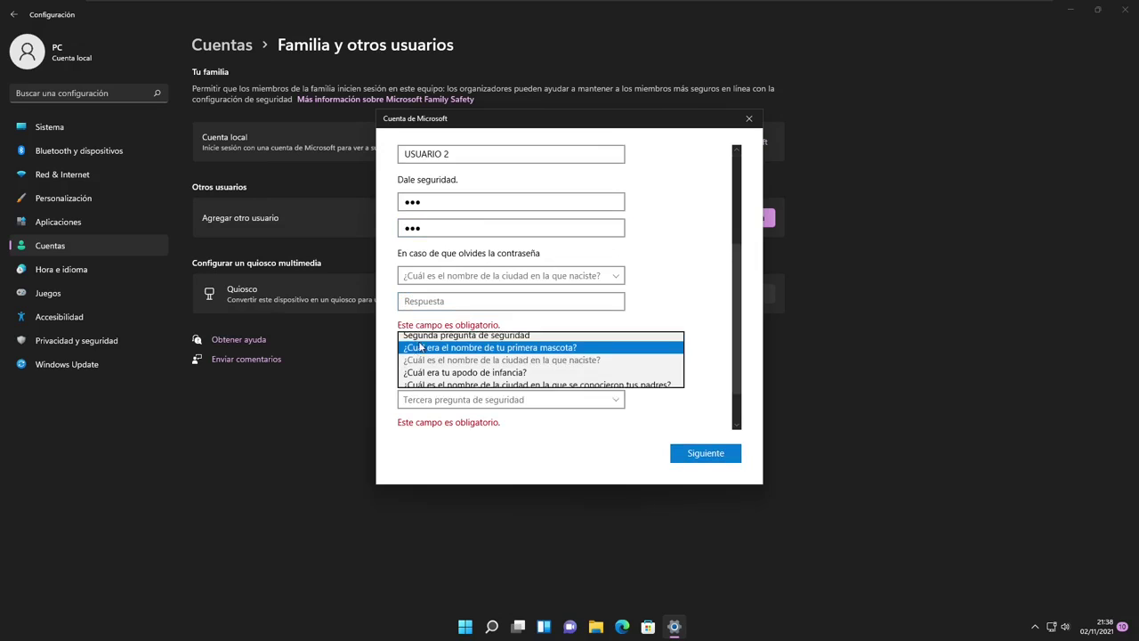
left_click(490, 347)
double_click(443, 372)
key("BackSpace")
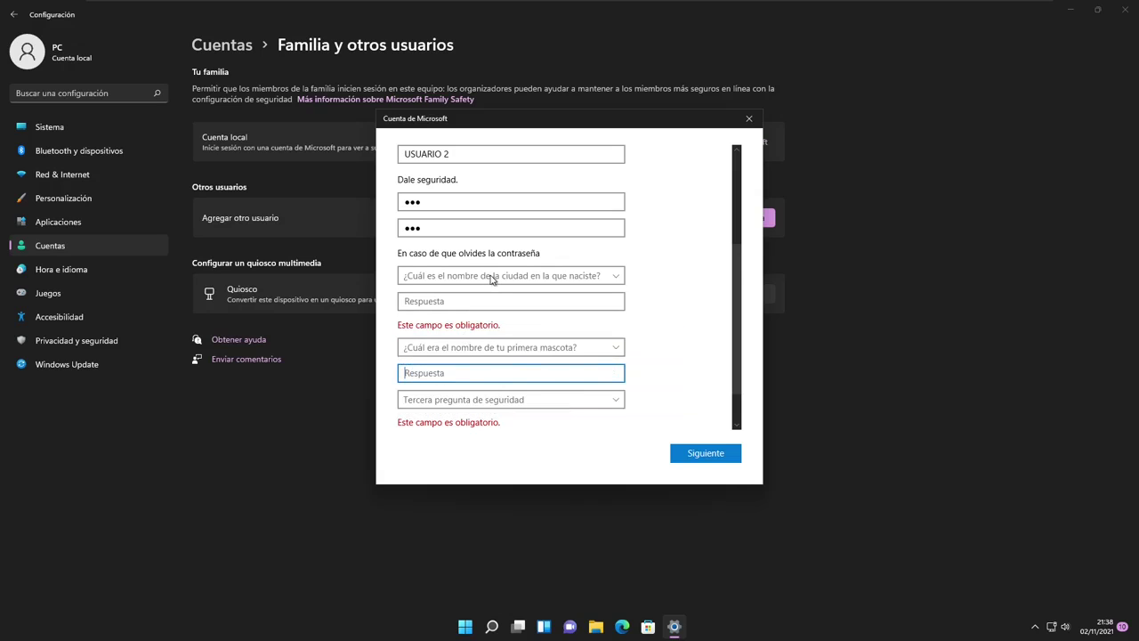
Set the birth-city and first-pet security questions and type an answer for each
left_click(500, 277)
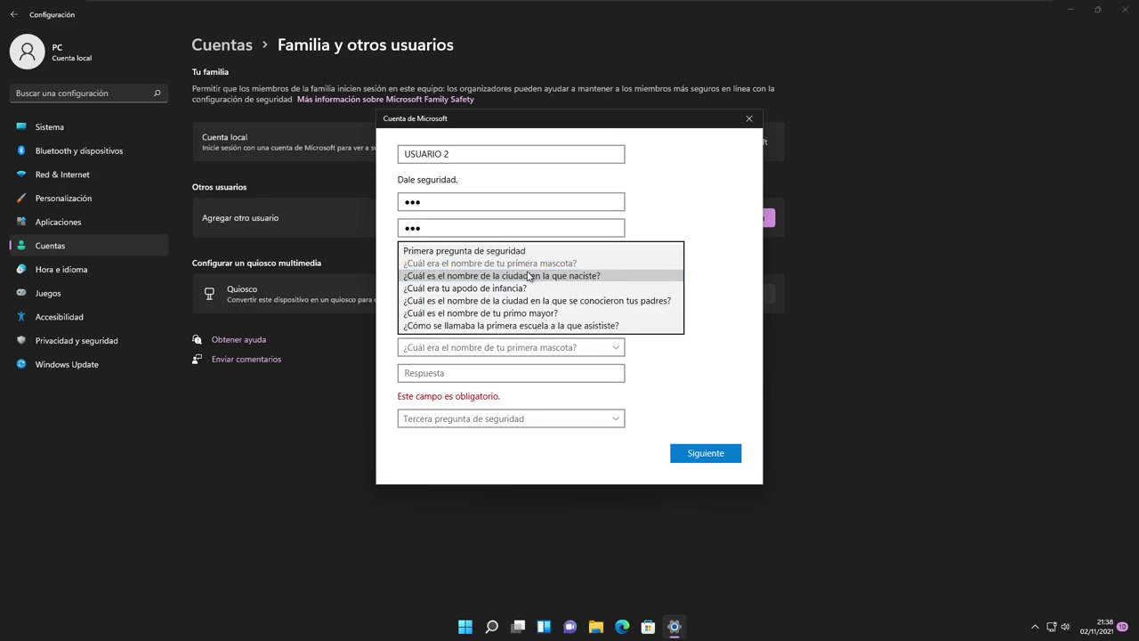
left_click(580, 278)
left_click(474, 301)
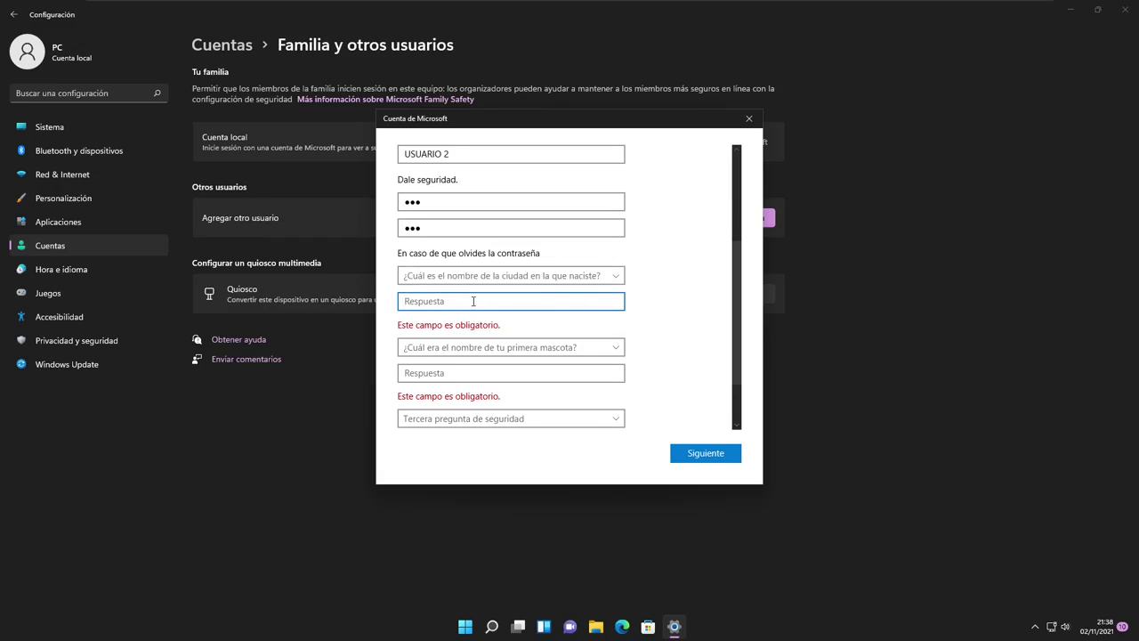
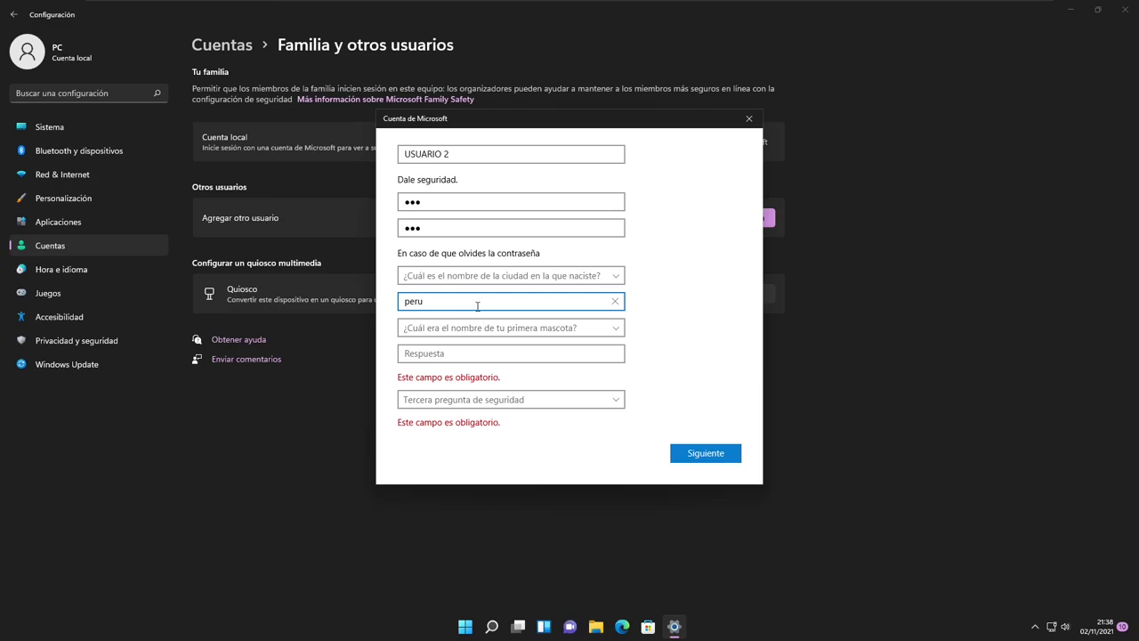
left_click(499, 329)
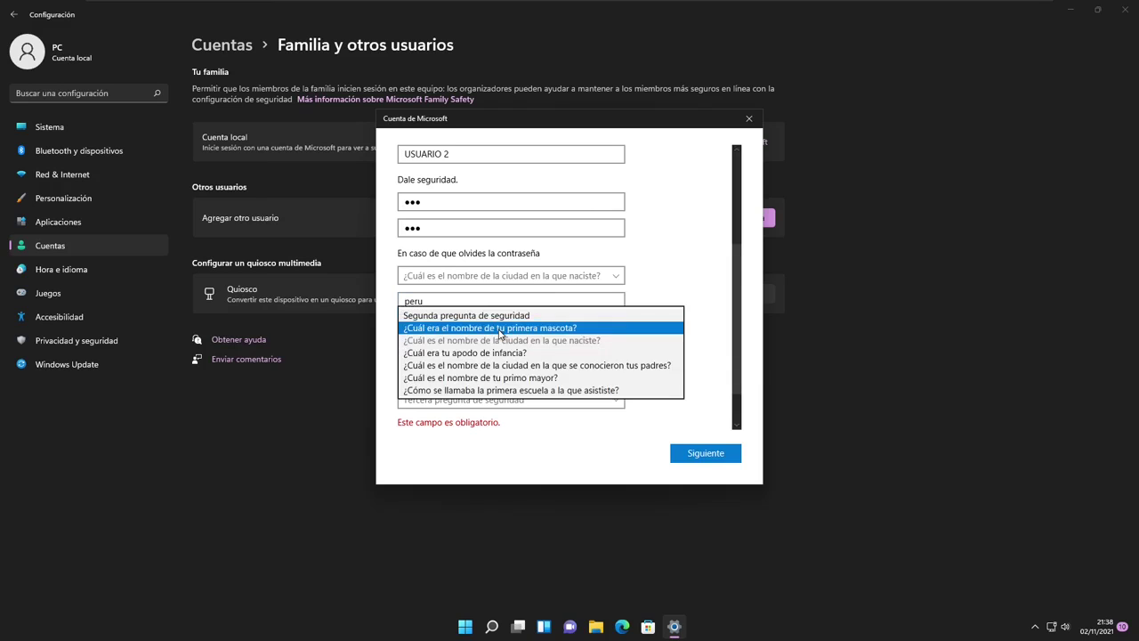
left_click(502, 328)
left_click(456, 354)
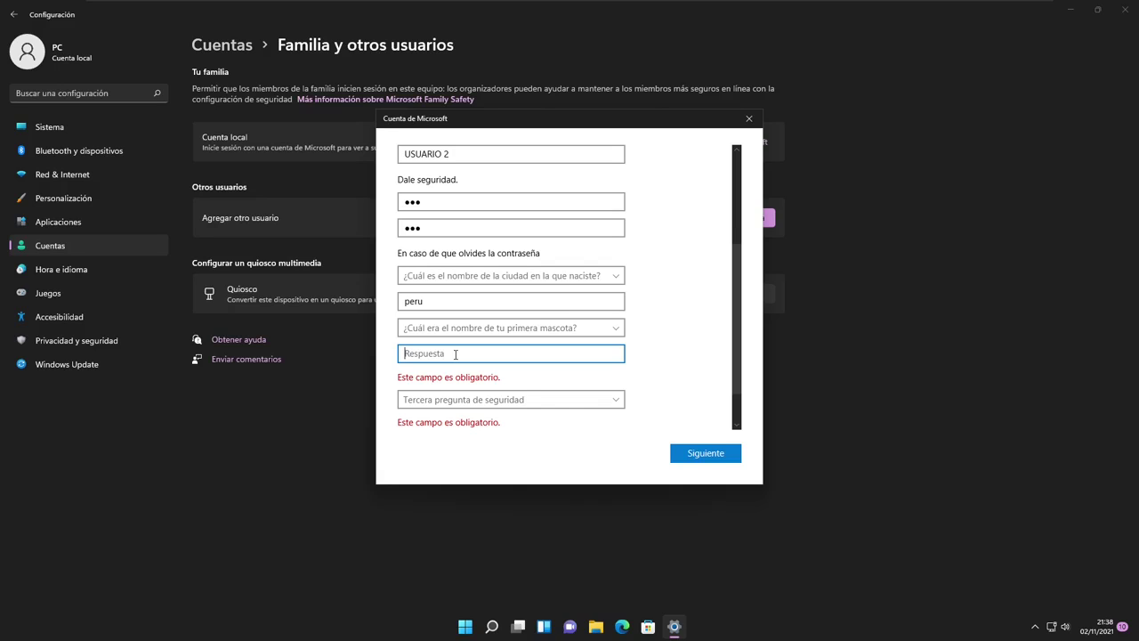
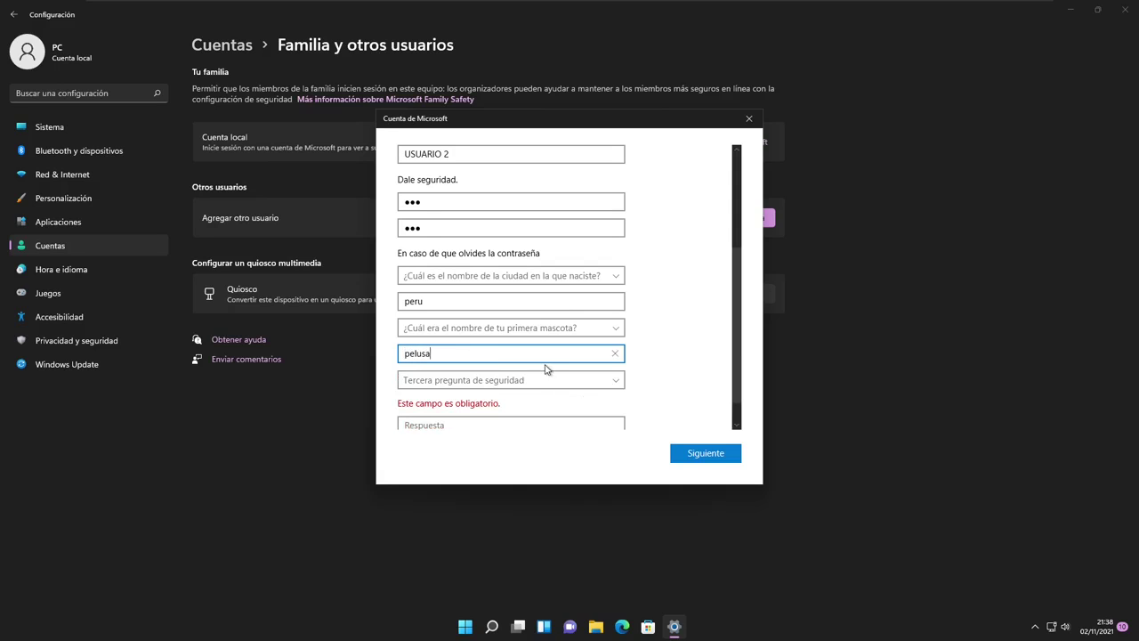
Choose the eldest-cousin question as the third, answer it, and submit with Siguiente
scroll(545, 369, "down", 1)
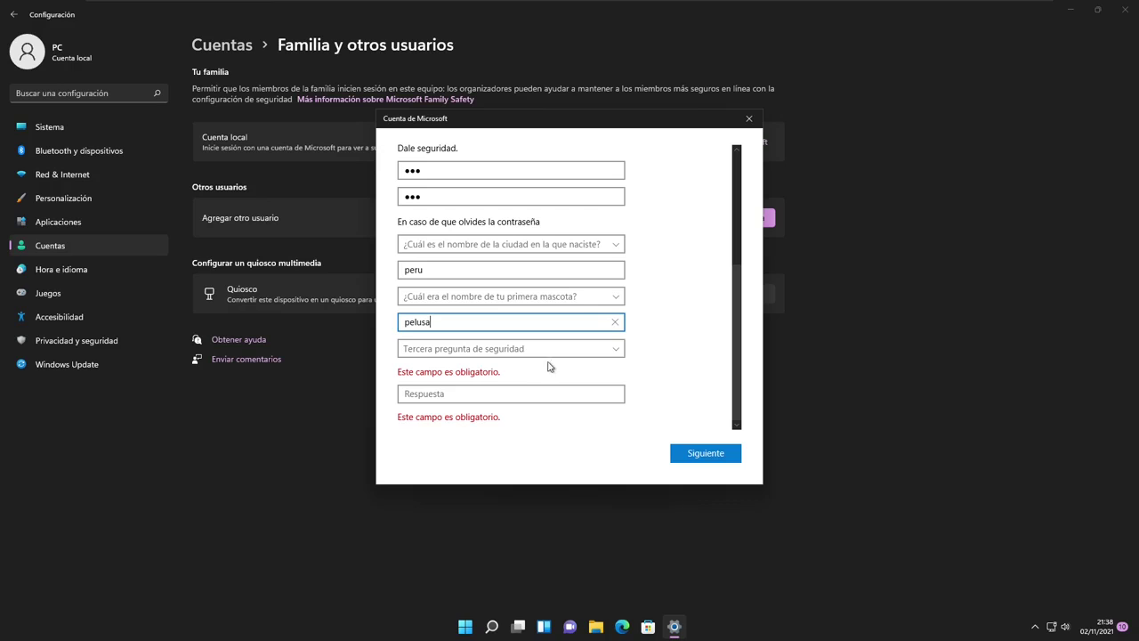
left_click(554, 354)
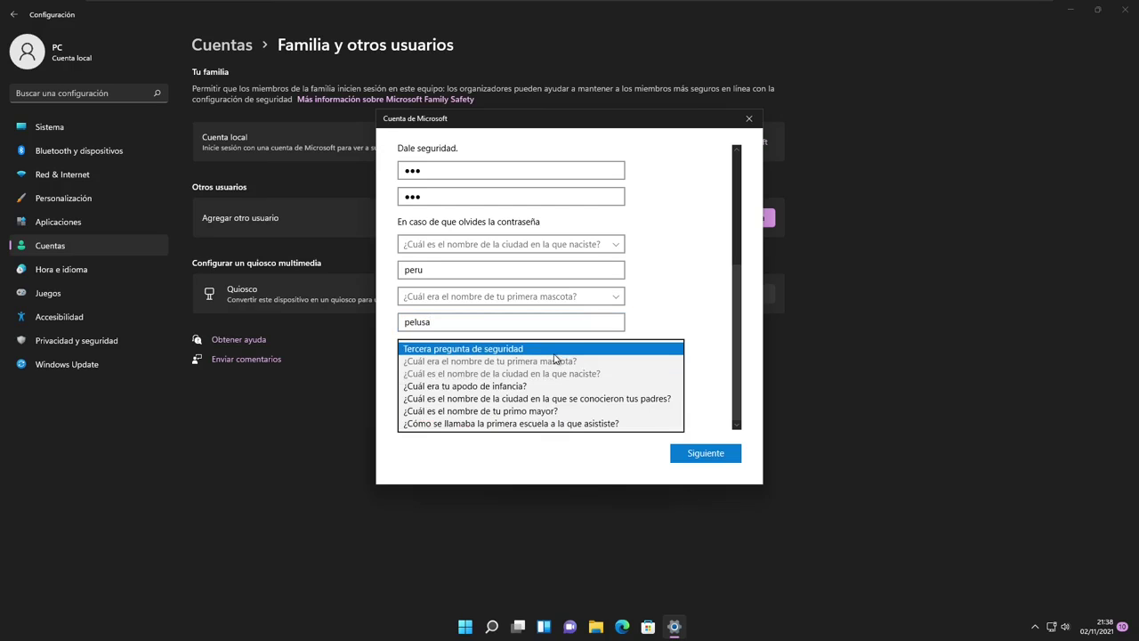
left_click(557, 412)
left_click(455, 392)
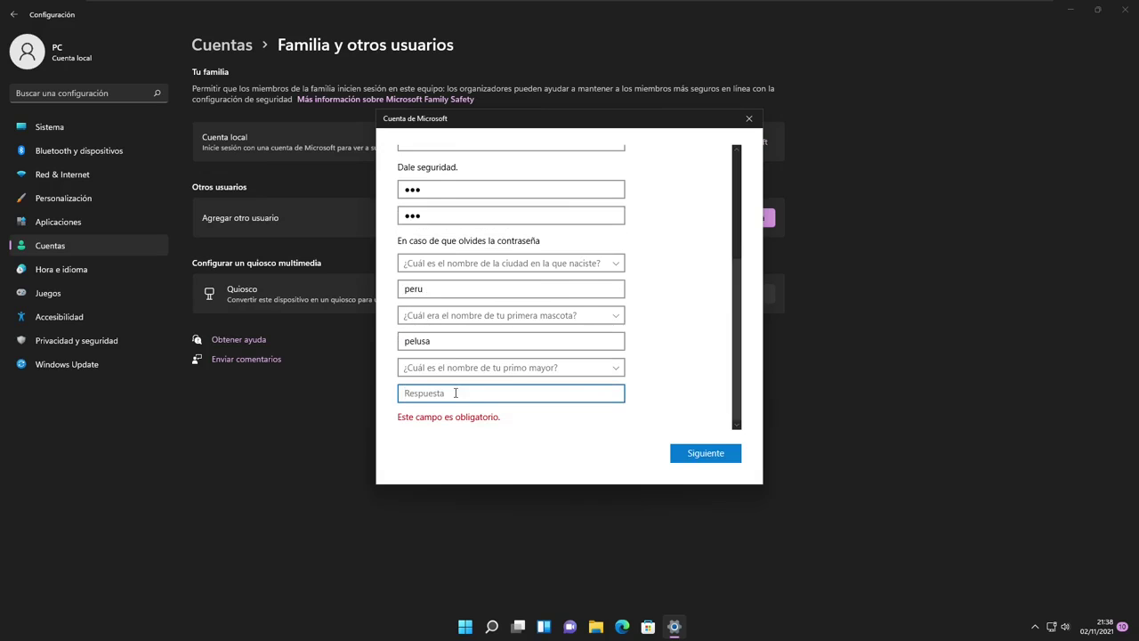
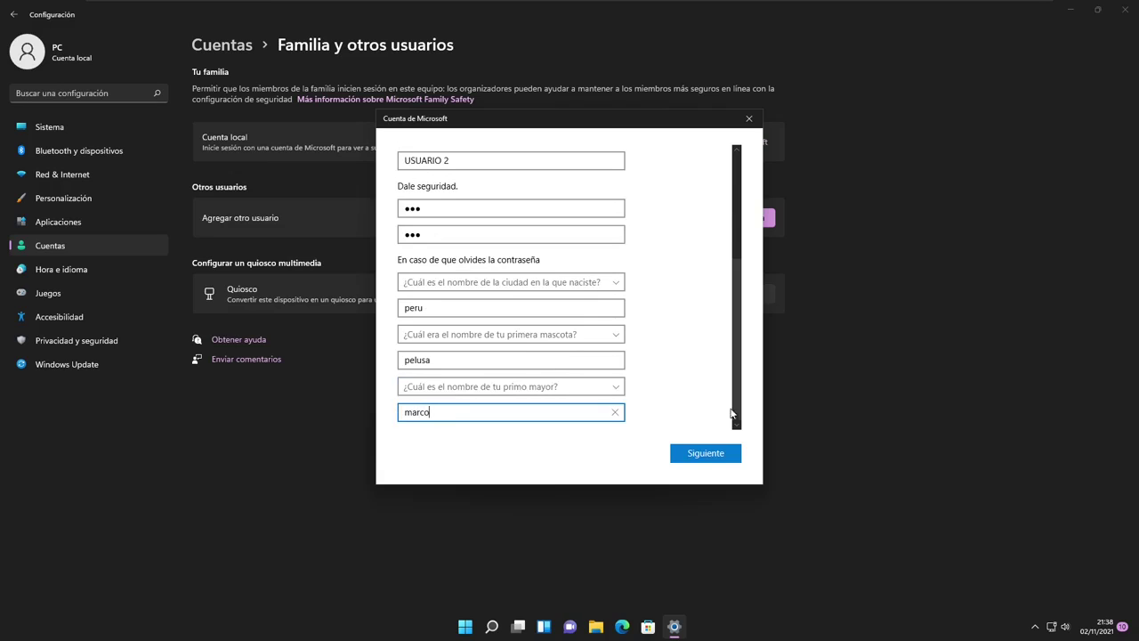
left_click(709, 456)
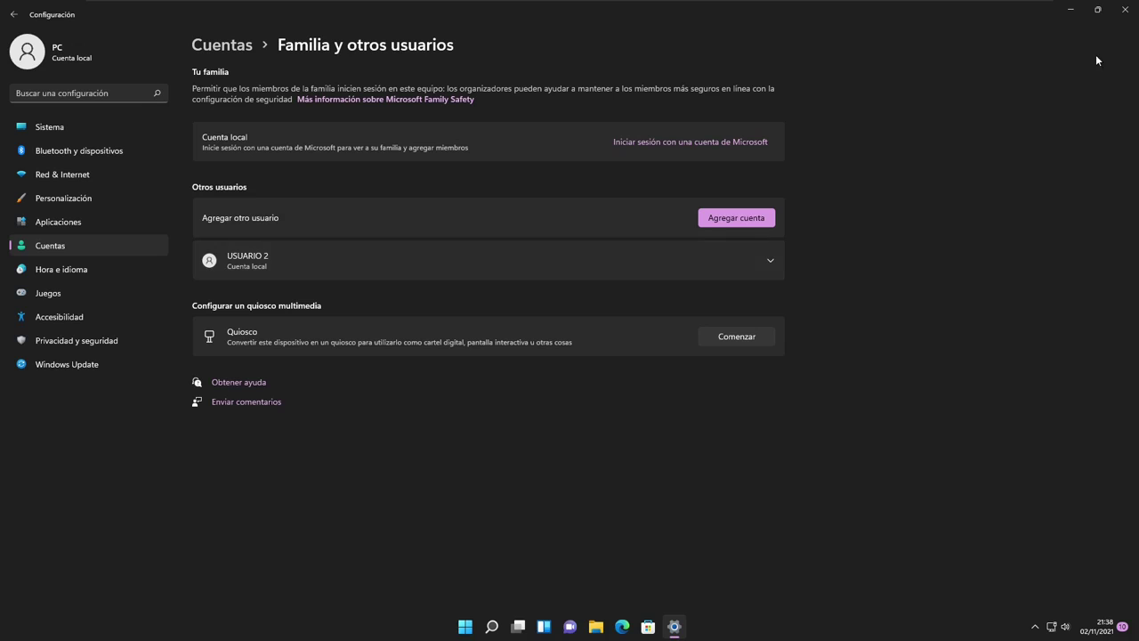
Close Settings and lock the PC so the lock screen appears
left_click(1125, 9)
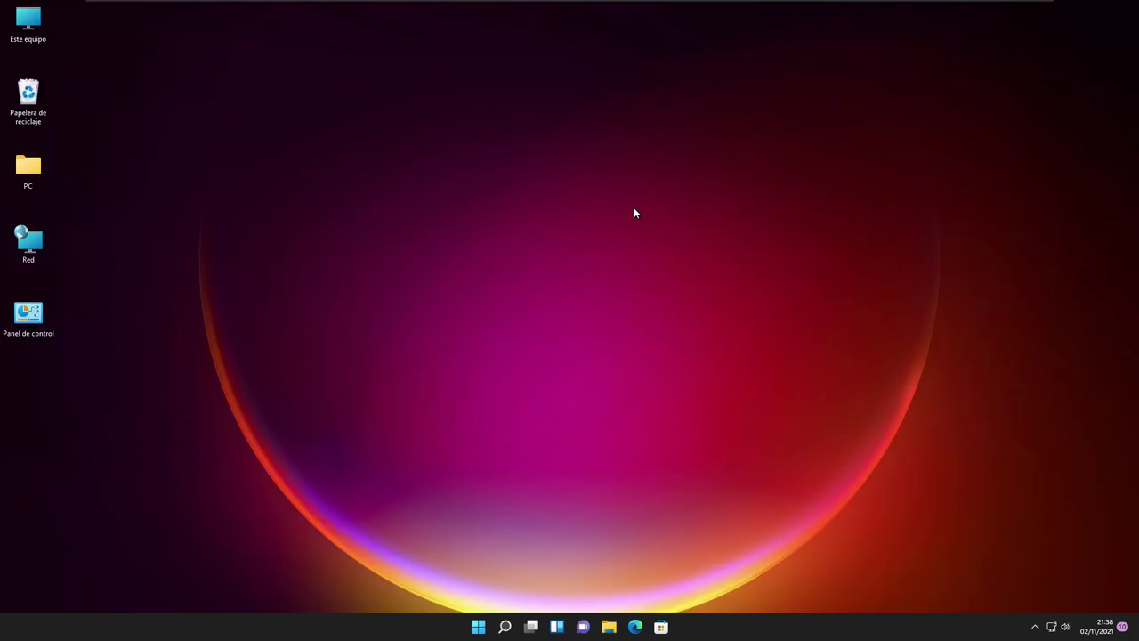
right_click(546, 176)
left_click(581, 223)
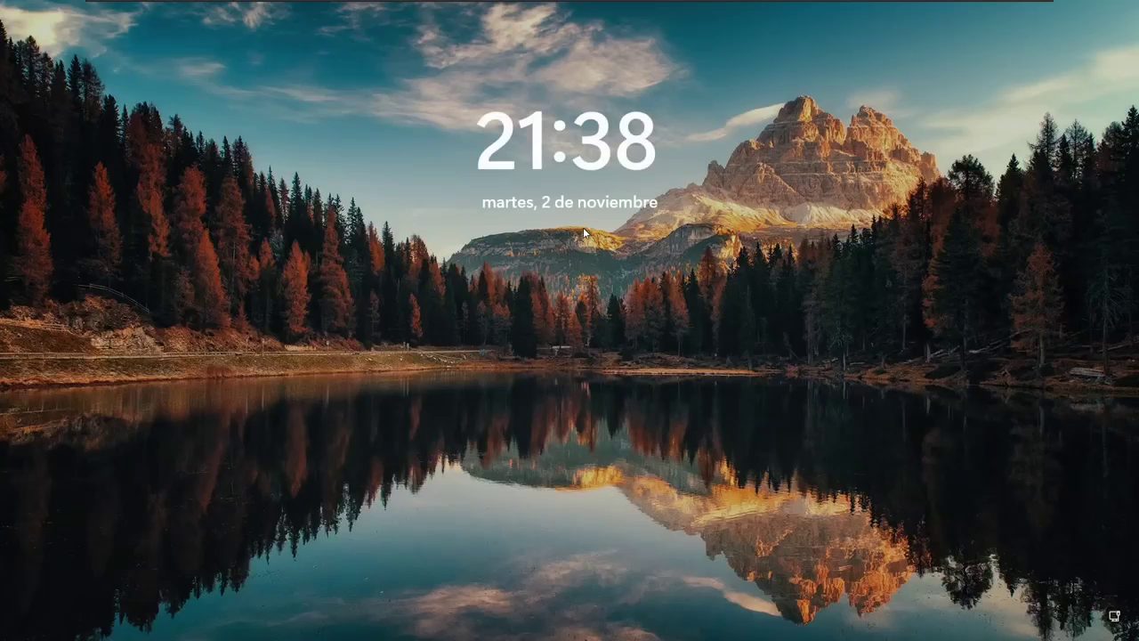
Sign in as USUARIO 2 from the lock screen by entering the account's password
left_click(549, 327)
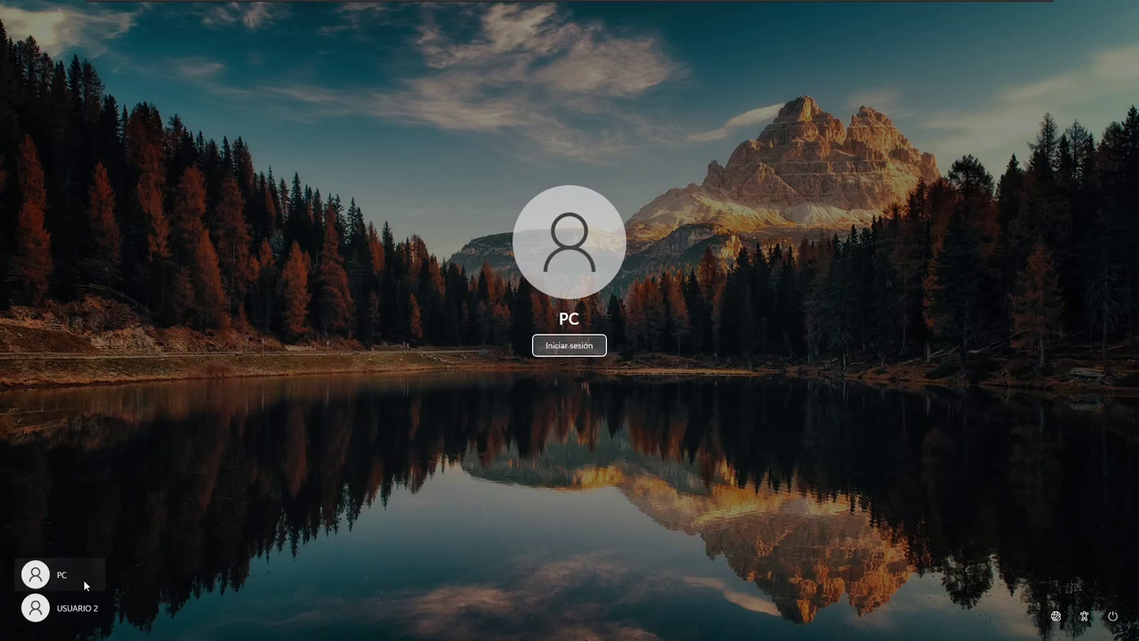
left_click(77, 609)
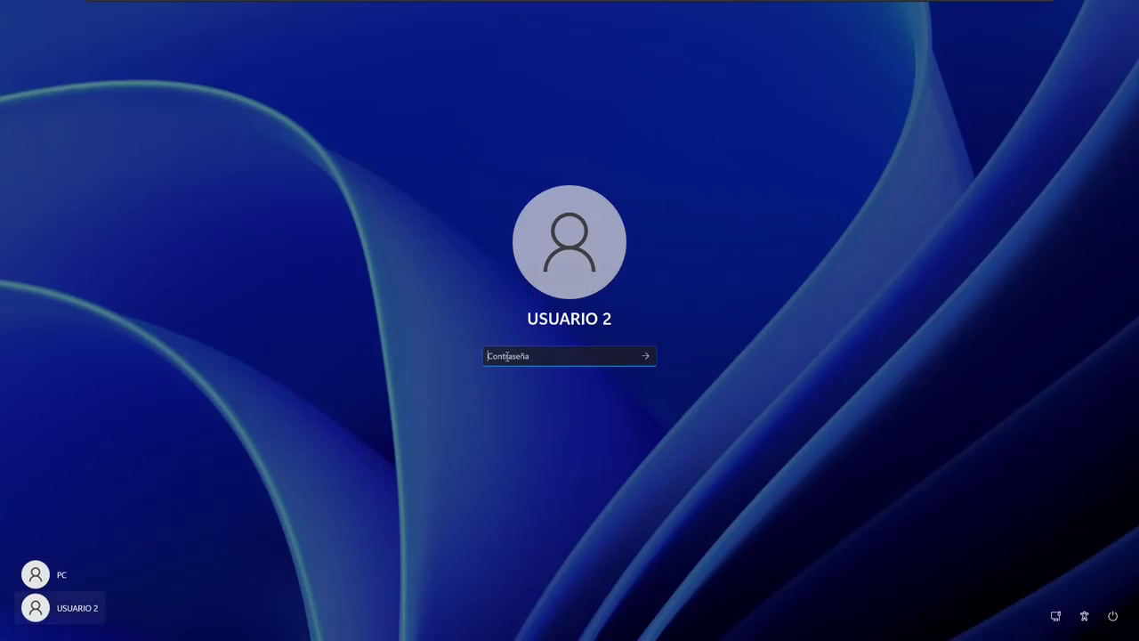
key("Return")
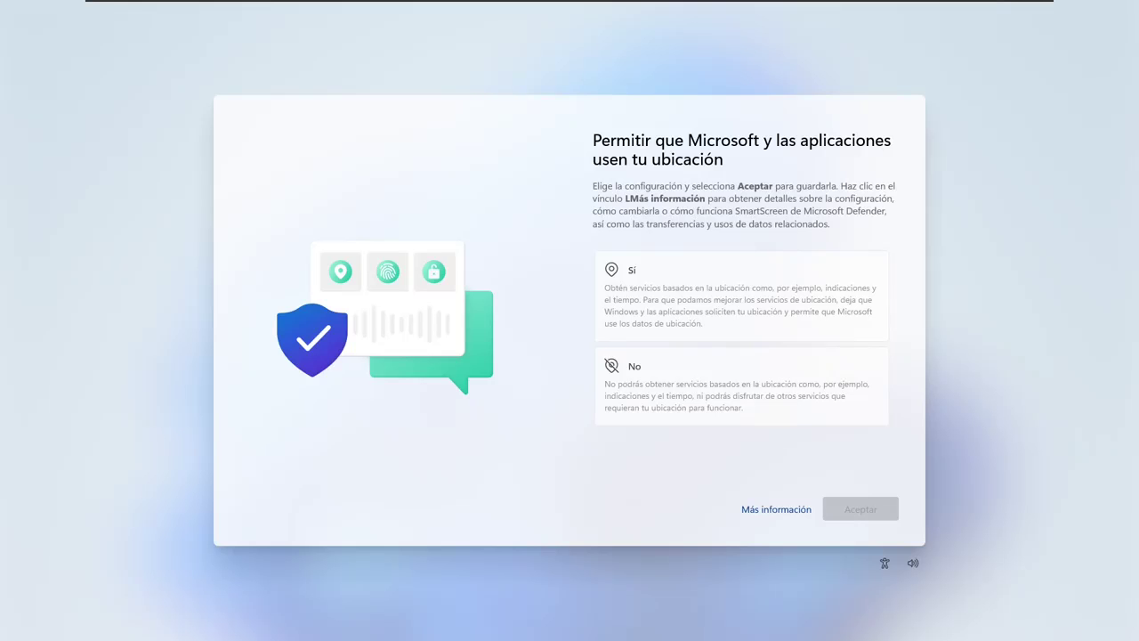
Answer No to the location, inking, diagnostic-data and advertising-ID privacy prompts
left_click(688, 372)
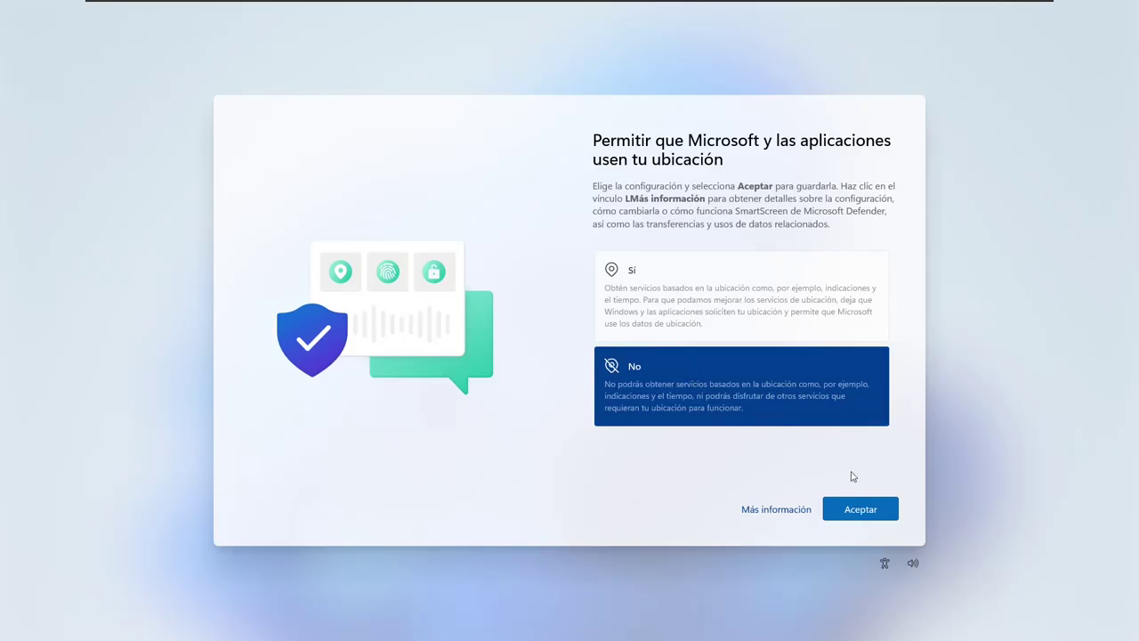
left_click(854, 510)
left_click(743, 405)
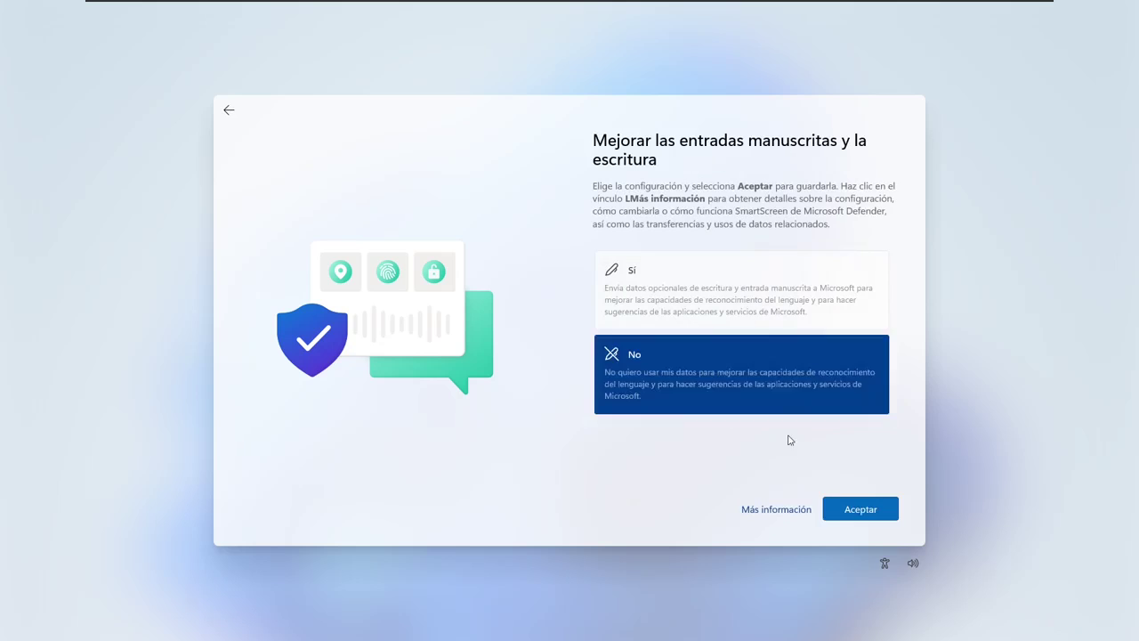
left_click(830, 502)
left_click(739, 407)
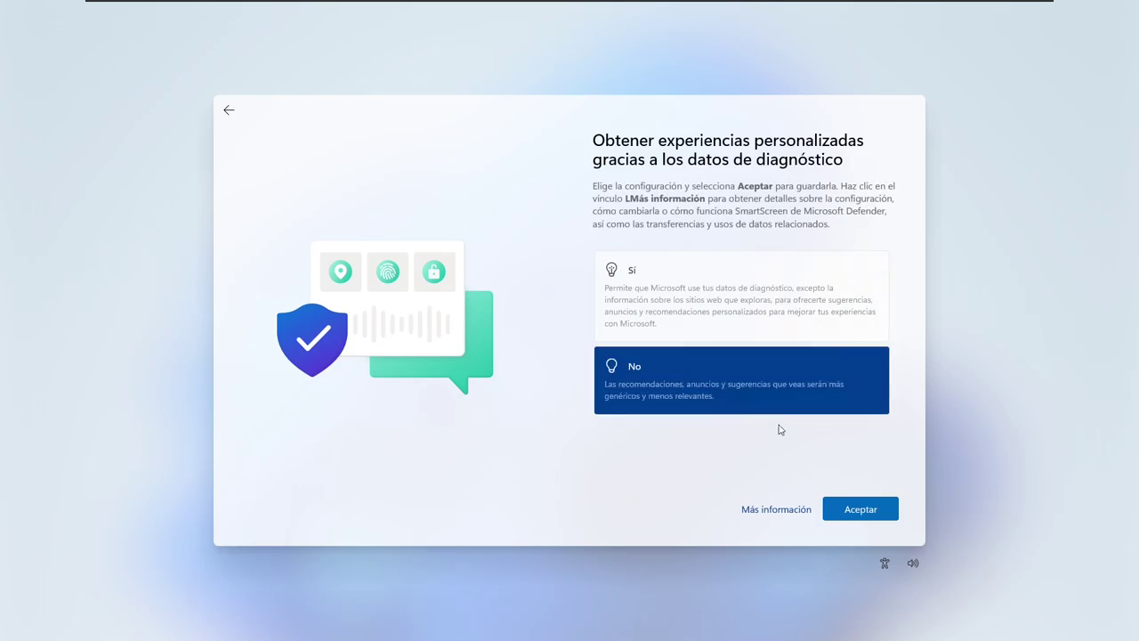
left_click(876, 516)
left_click(700, 388)
left_click(859, 509)
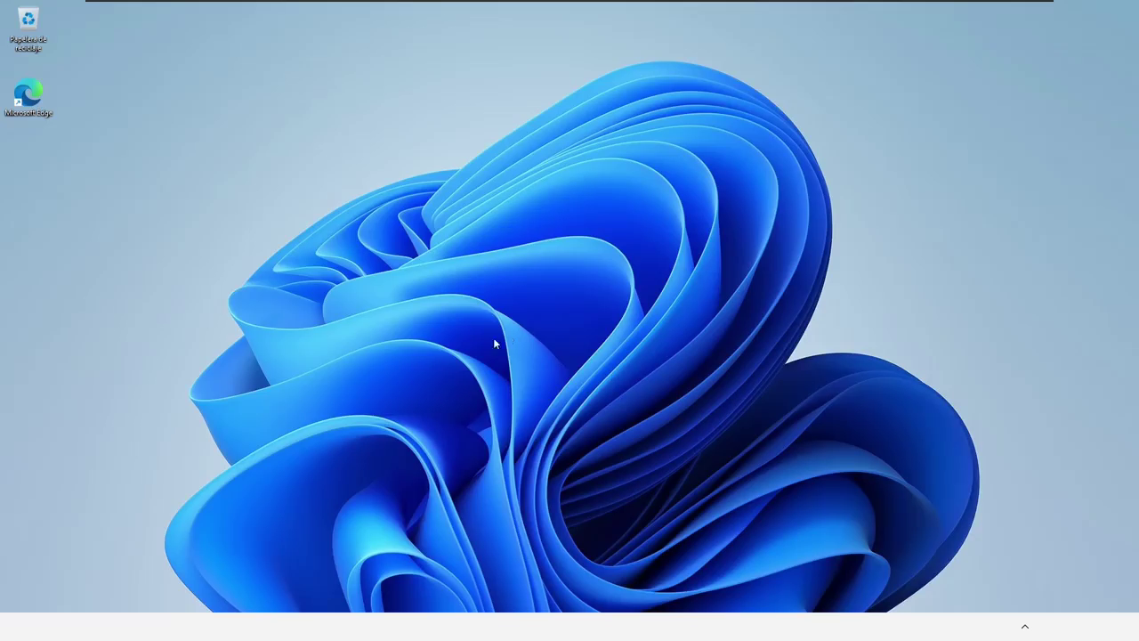
key("super")
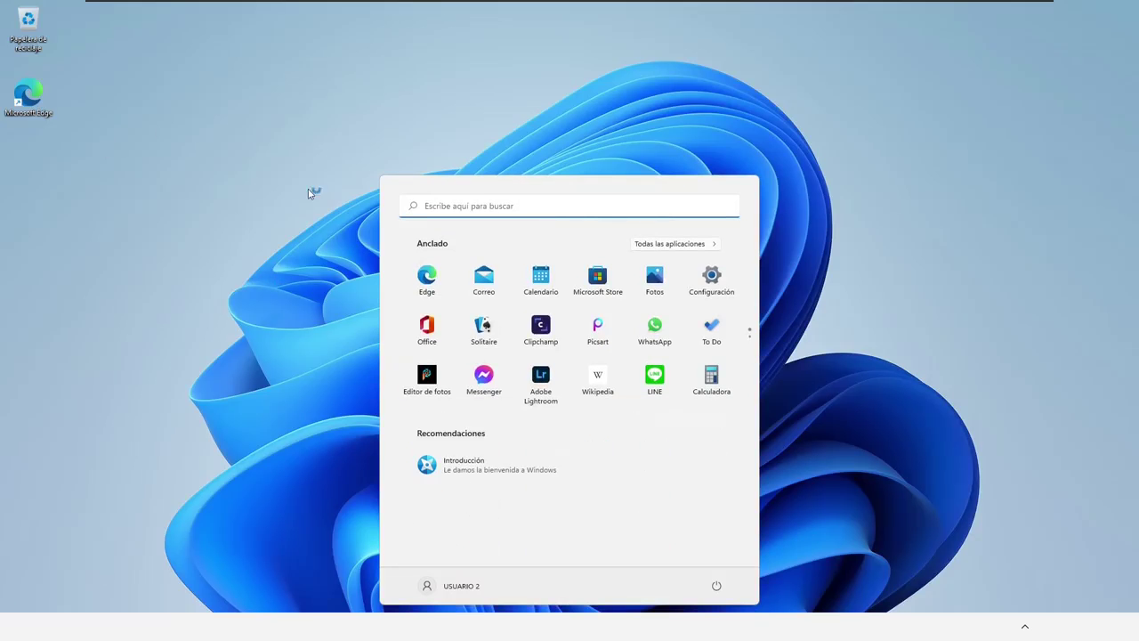
Sign out of USUARIO 2 from its account menu in Start
left_click(475, 100)
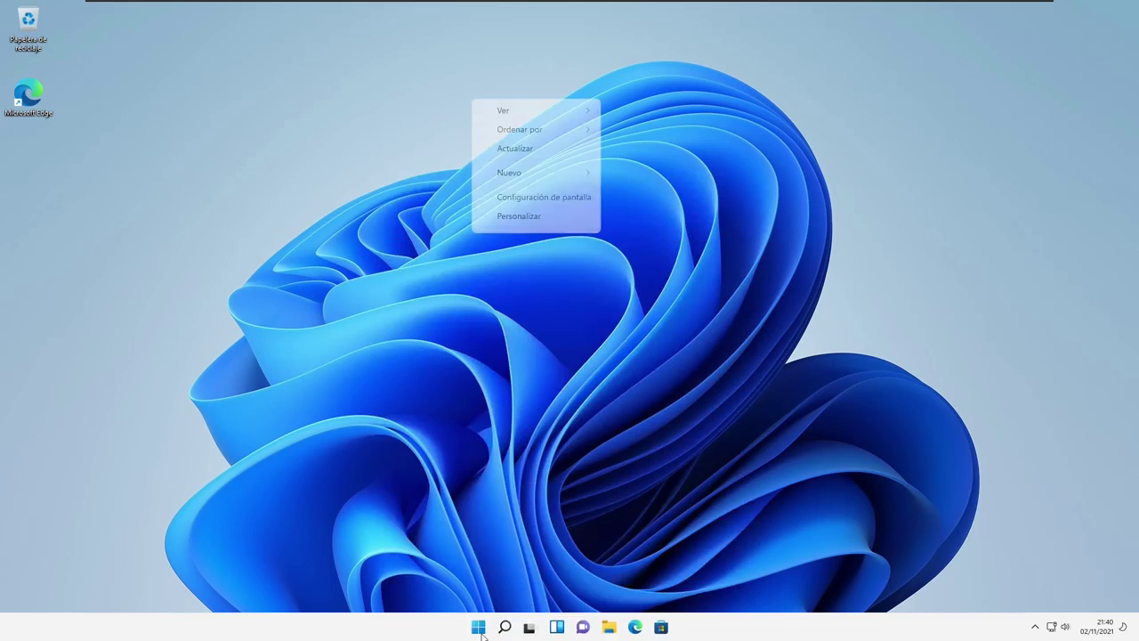
left_click(481, 632)
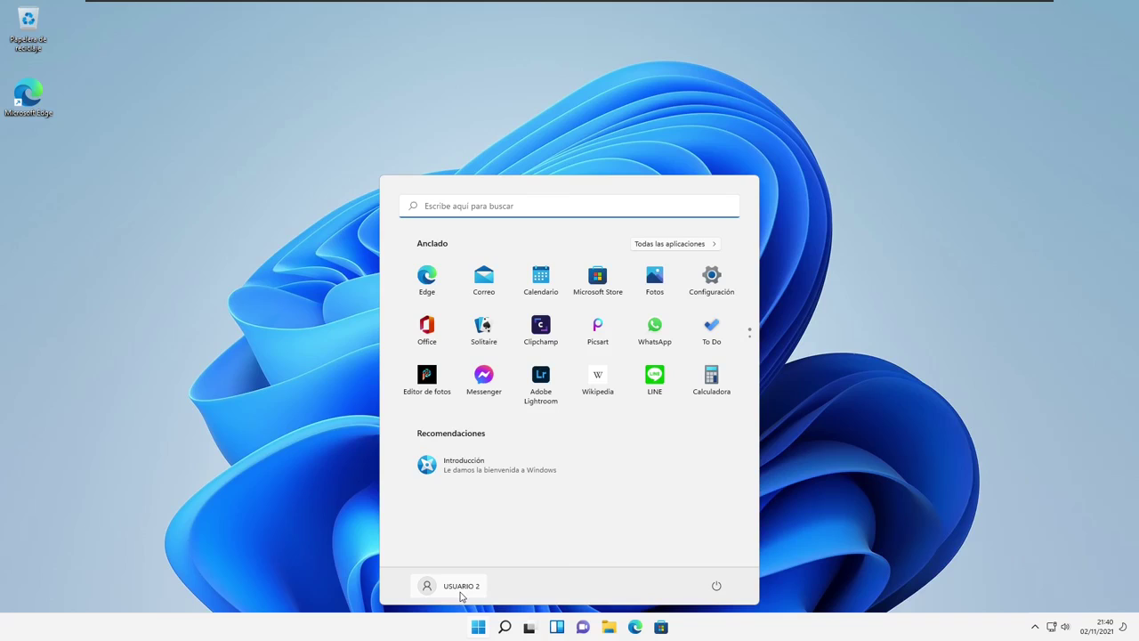
left_click(449, 586)
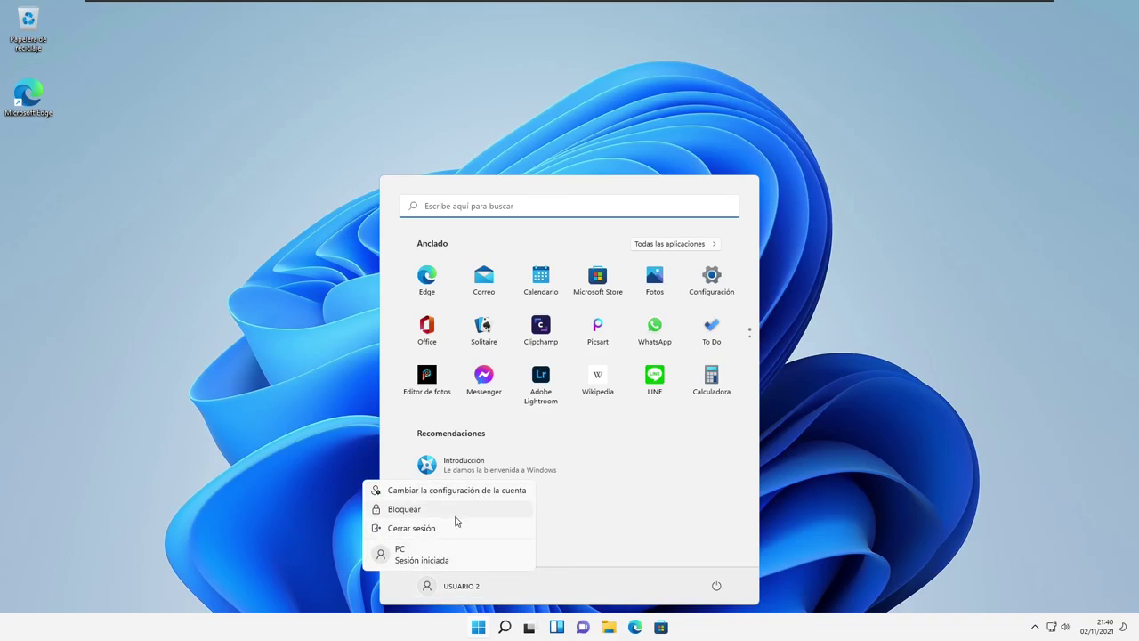
left_click(475, 530)
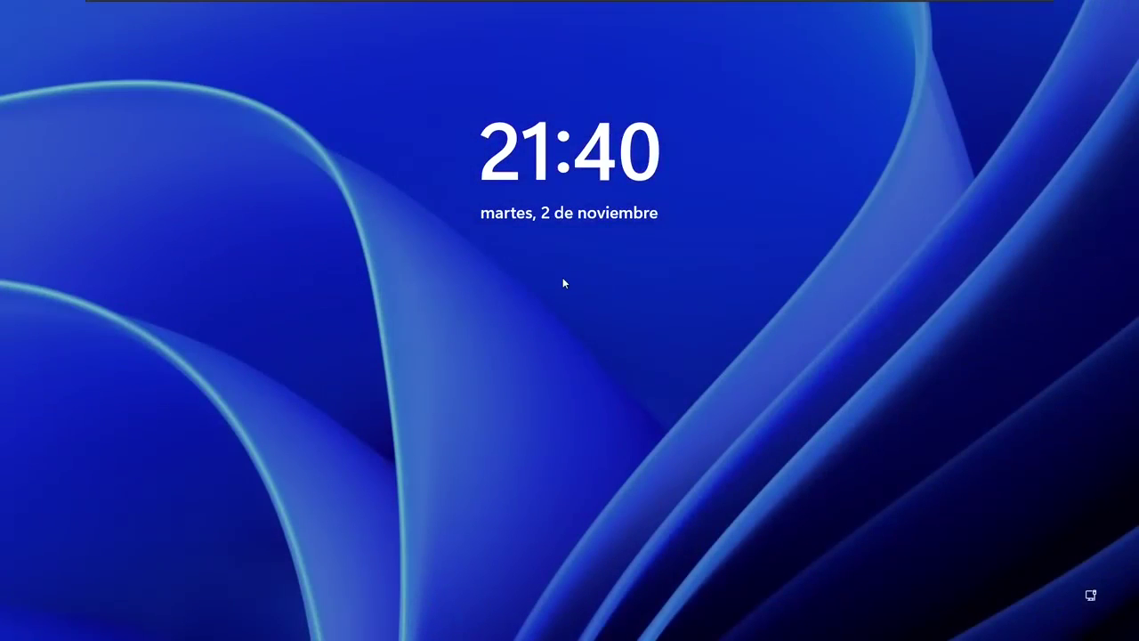
Sign back in to the PC account from the lock screen
left_click(564, 281)
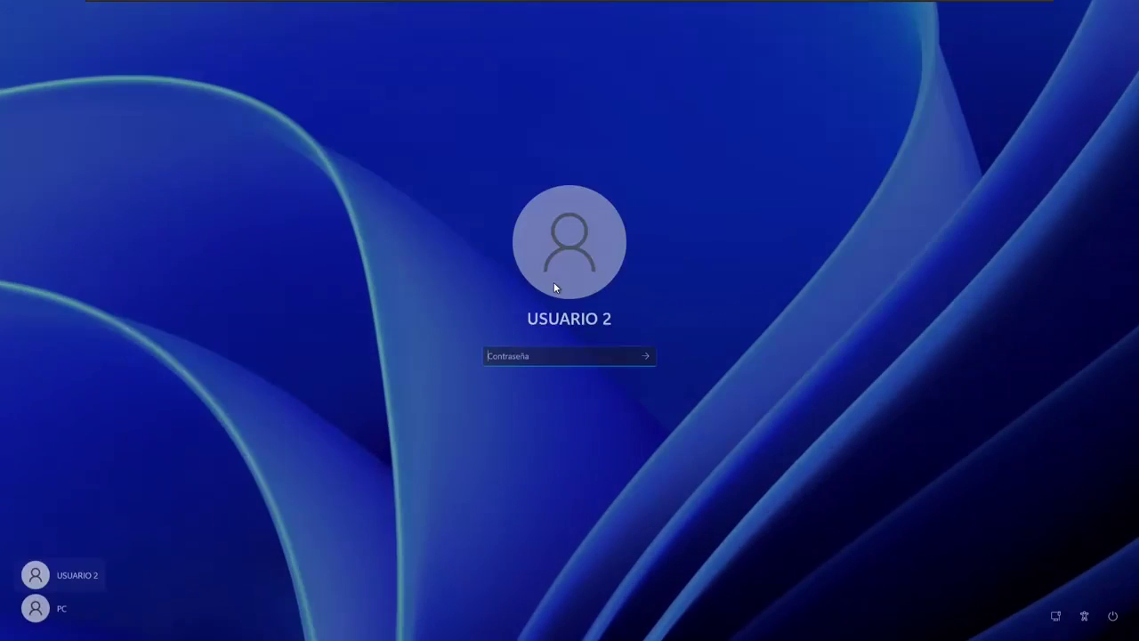
left_click(62, 609)
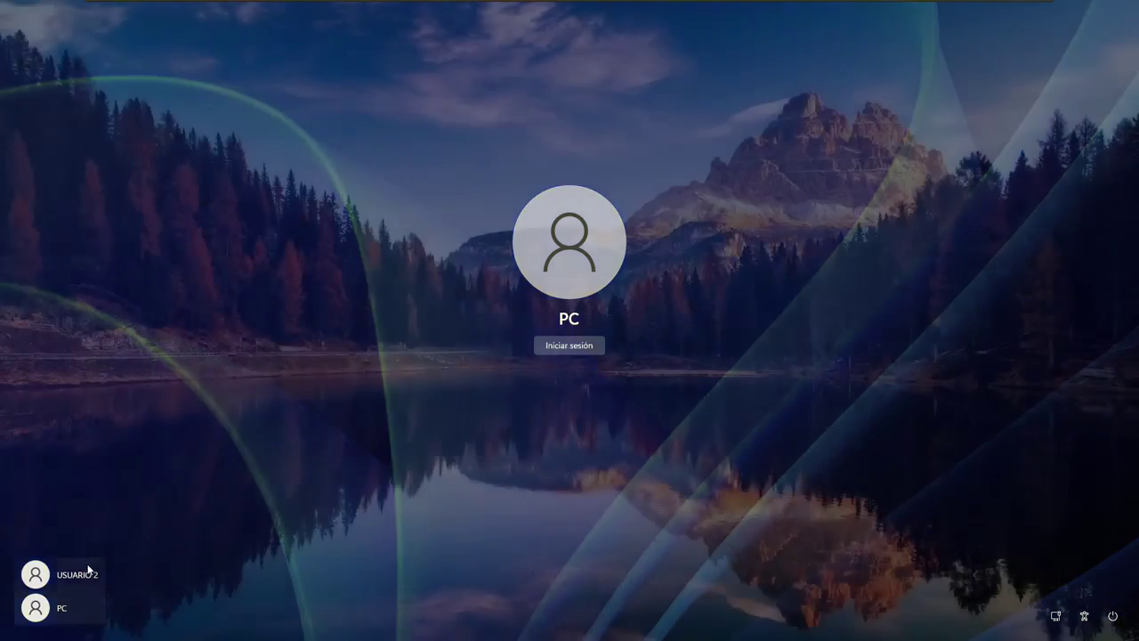
left_click(63, 574)
left_click(79, 611)
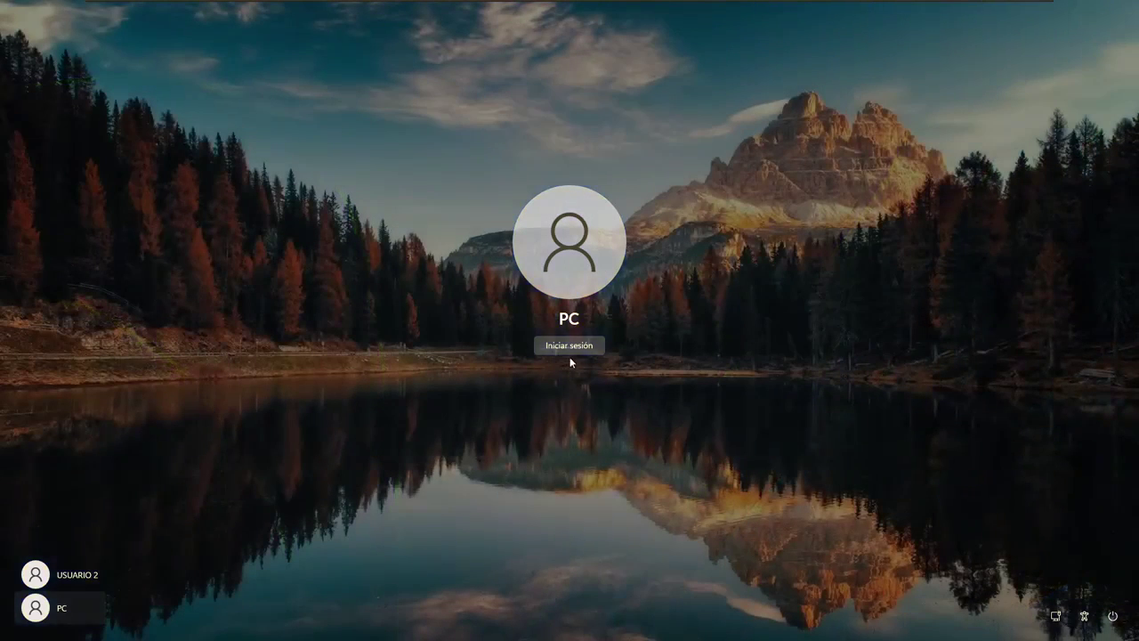
left_click(570, 345)
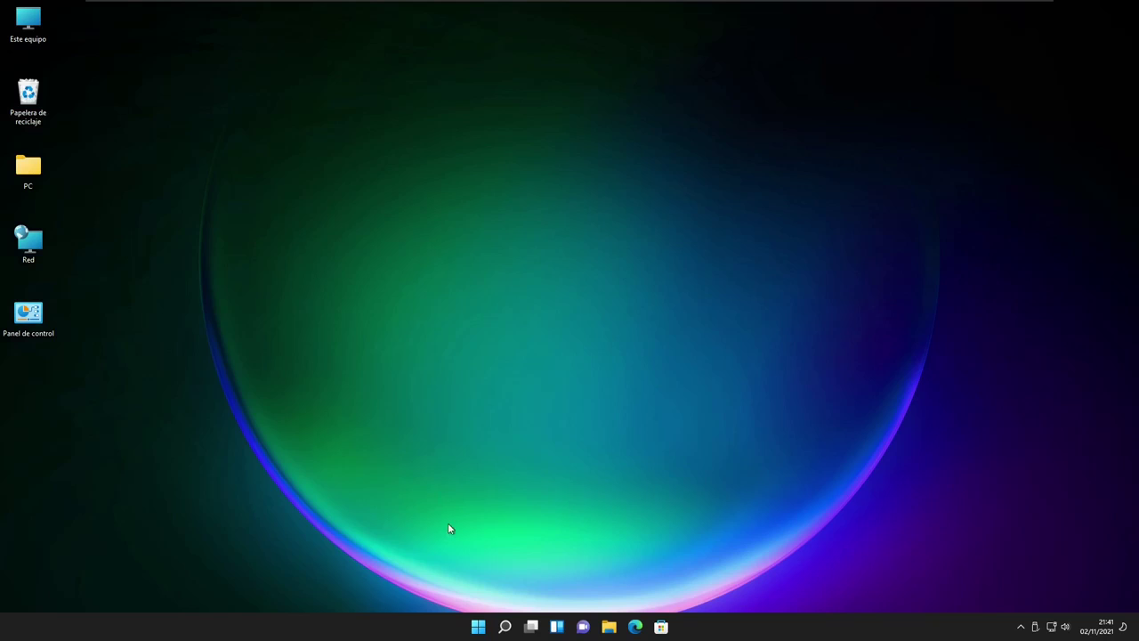
Switch from the PC account to USUARIO 2 via Start, entering USUARIO 2's password
left_click(478, 627)
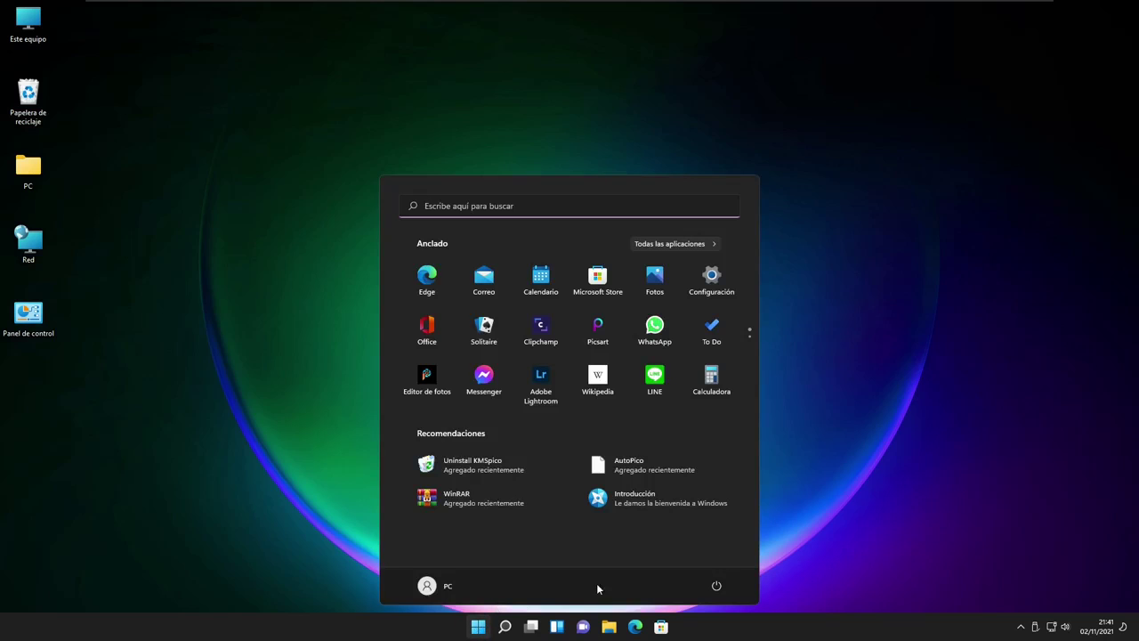
left_click(442, 587)
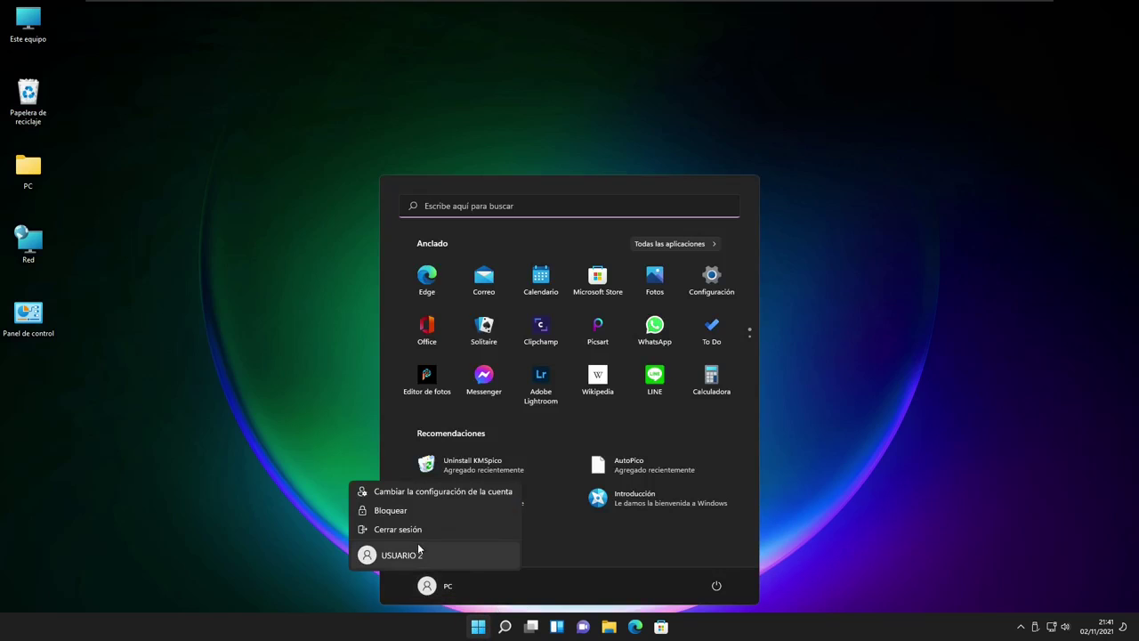
left_click(425, 555)
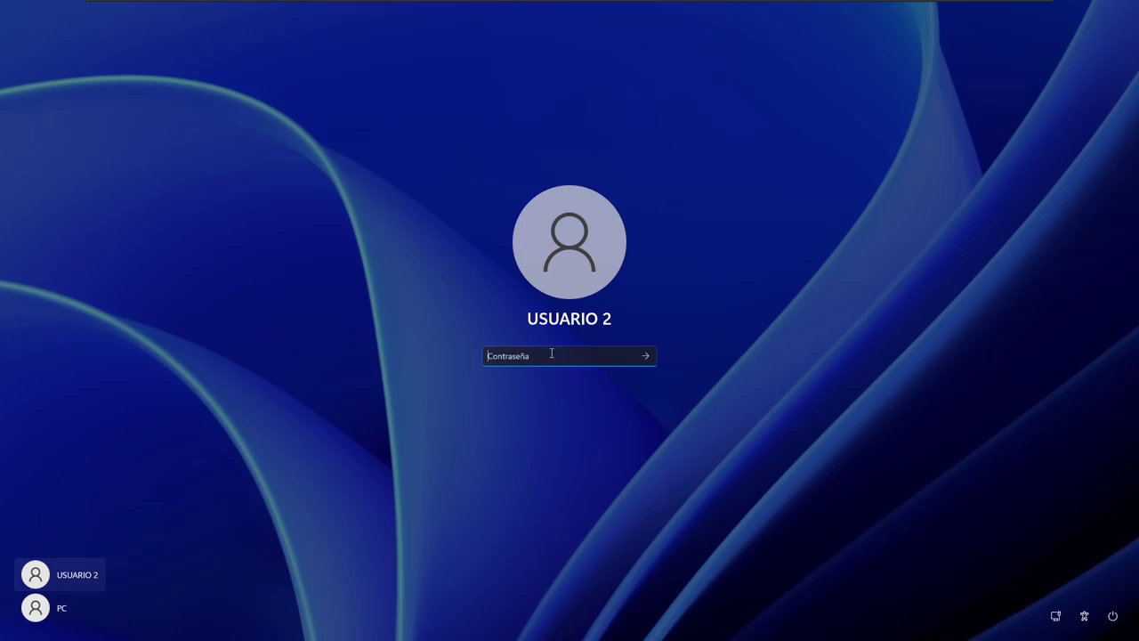
key("Return")
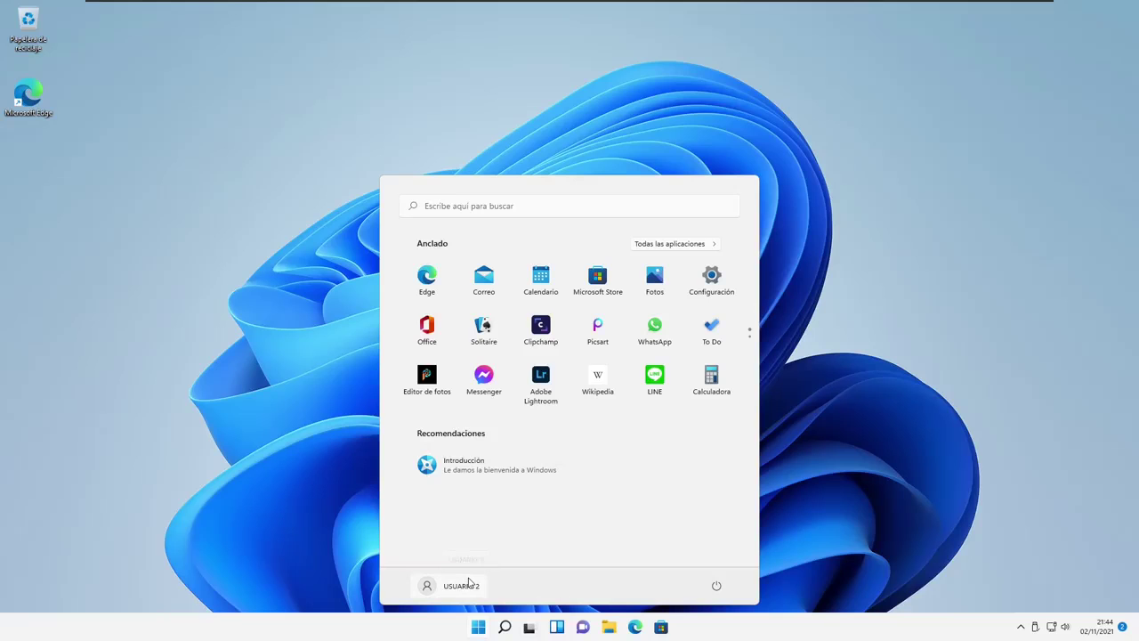
left_click(469, 582)
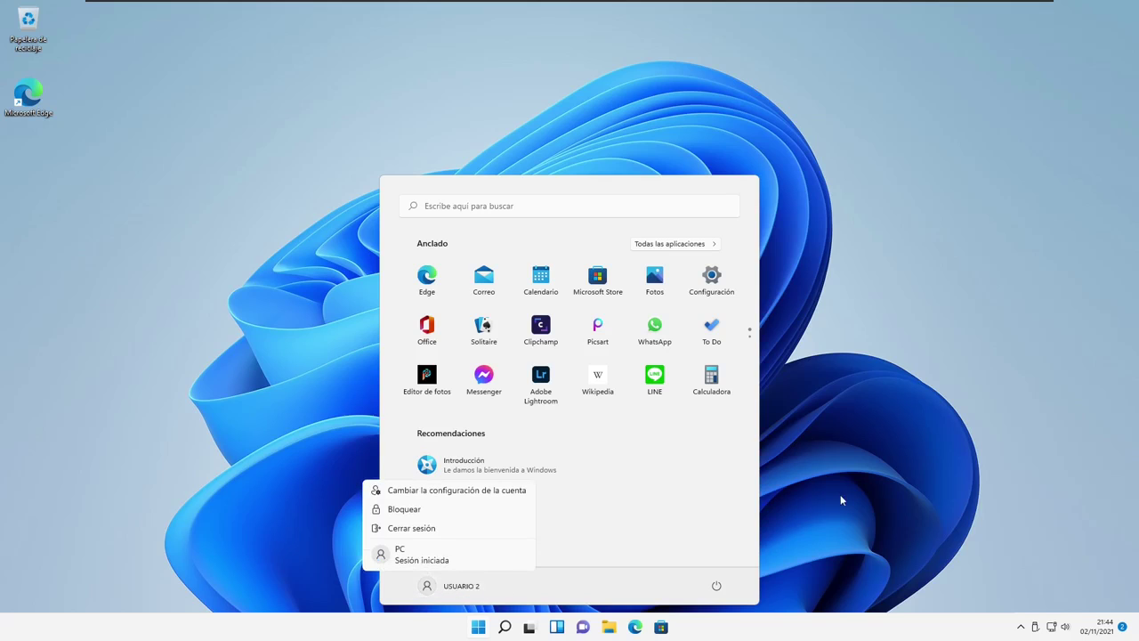
left_click(718, 501)
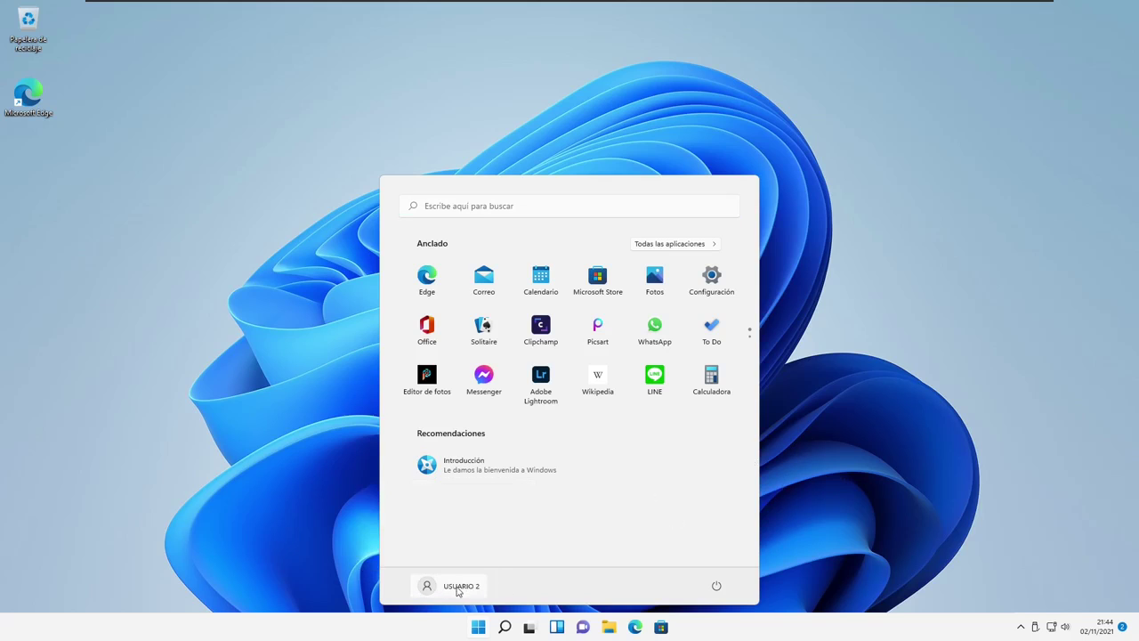
Sign USUARIO 2 out again using Cerrar sesión in its Start account menu
left_click(947, 474)
left_click(478, 627)
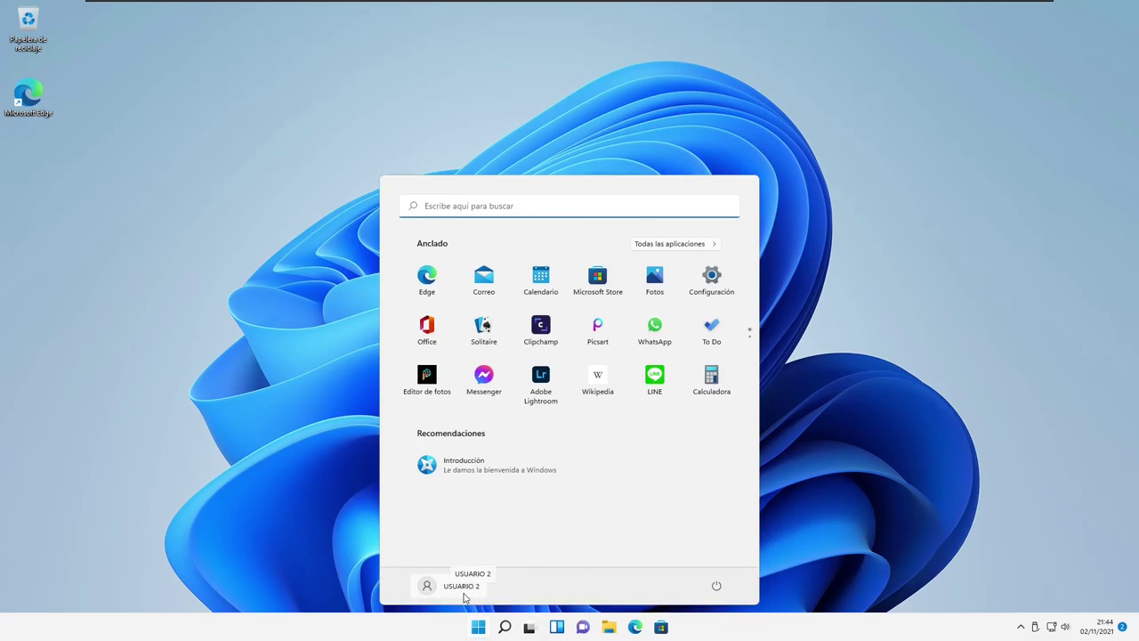
left_click(460, 594)
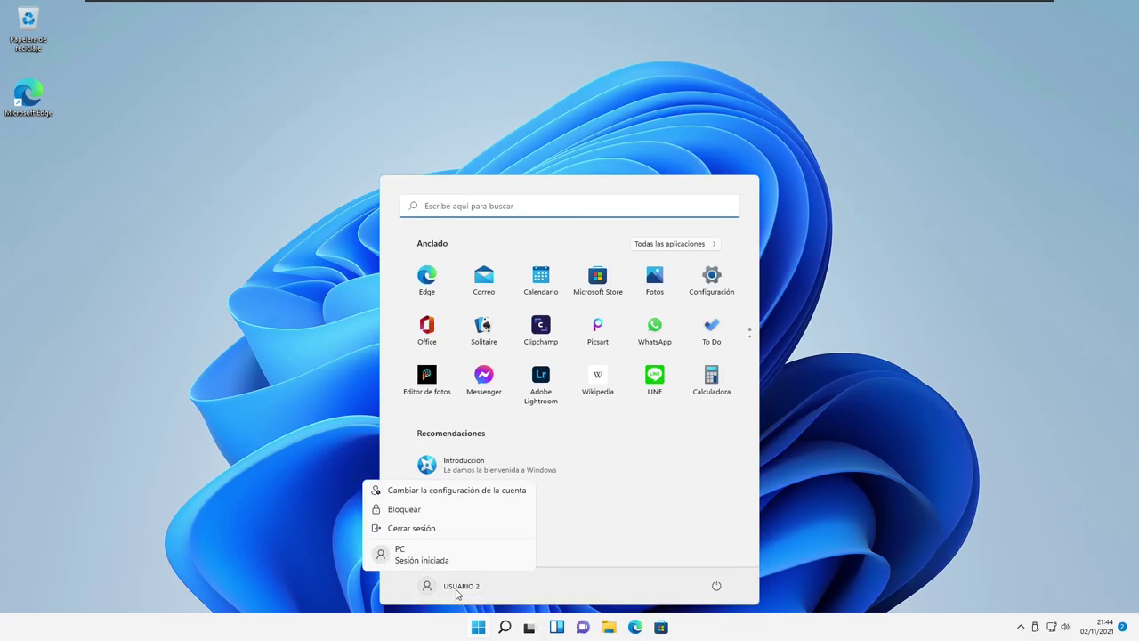
left_click(449, 532)
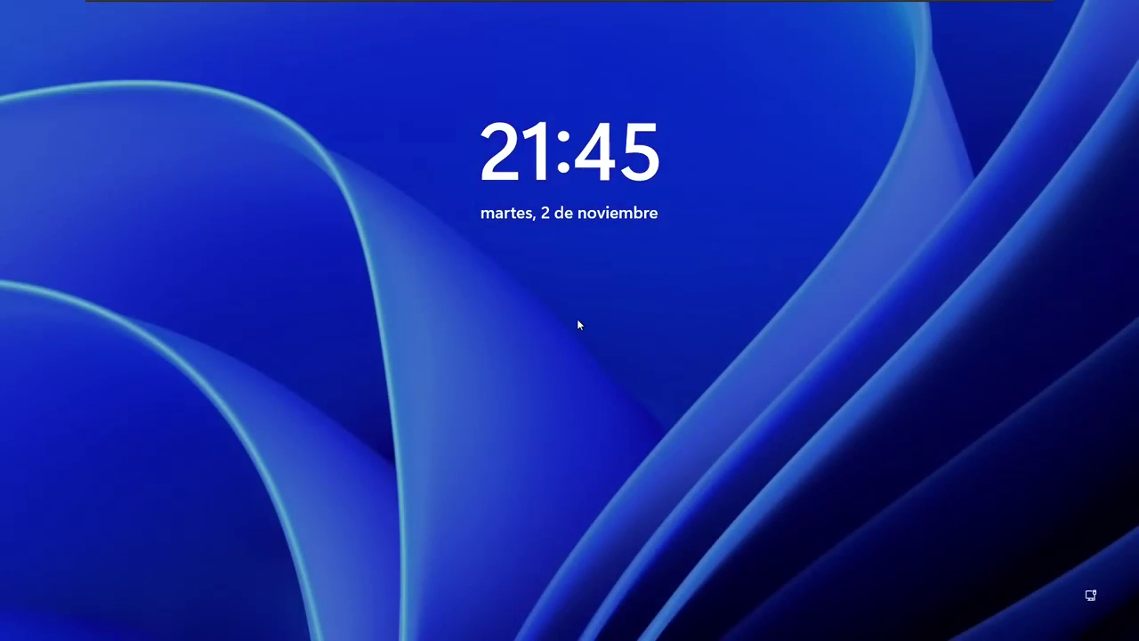
Return to the PC account's desktop by signing in from the lock screen
left_click(578, 322)
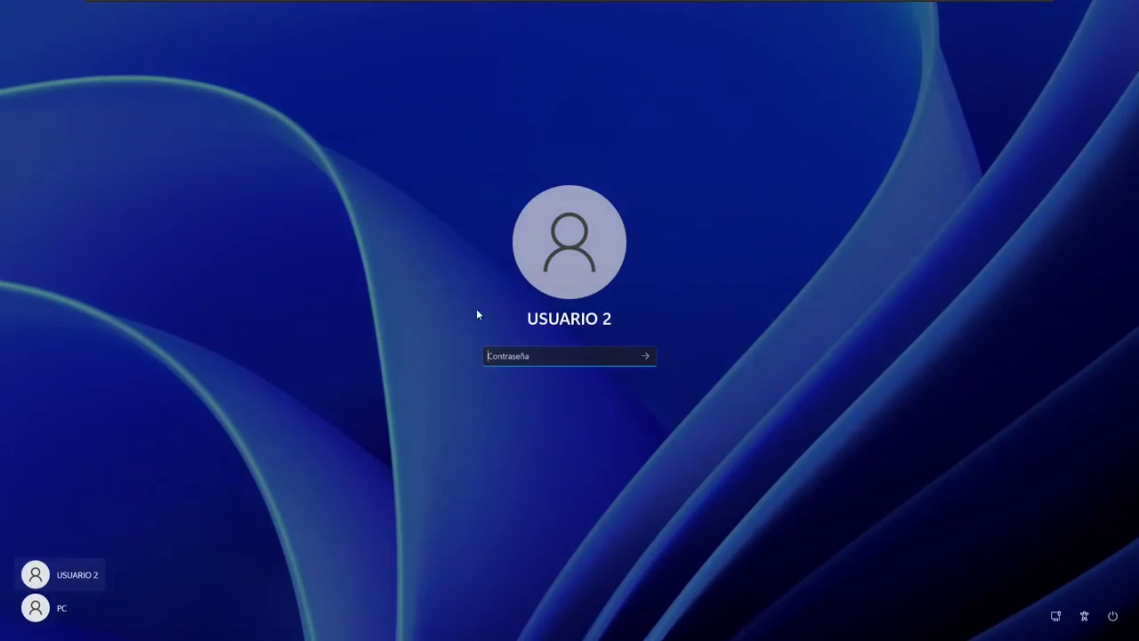
left_click(73, 612)
left_click(562, 347)
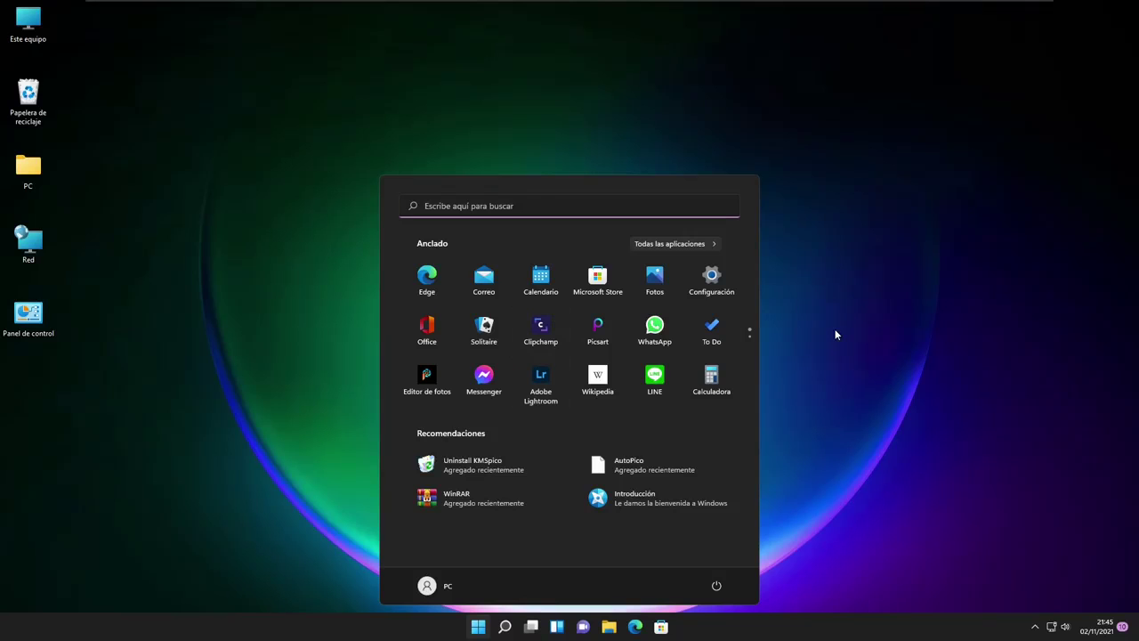
left_click(504, 625)
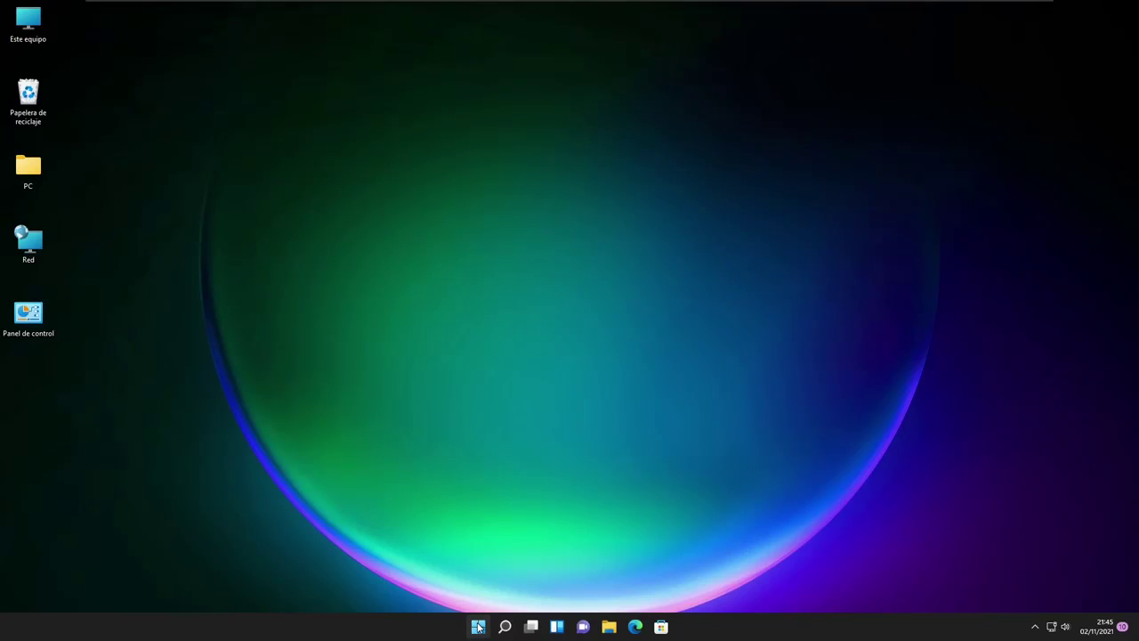
Open Settings at Cuentas > Familia y otros usuarios
left_click(478, 625)
left_click(715, 279)
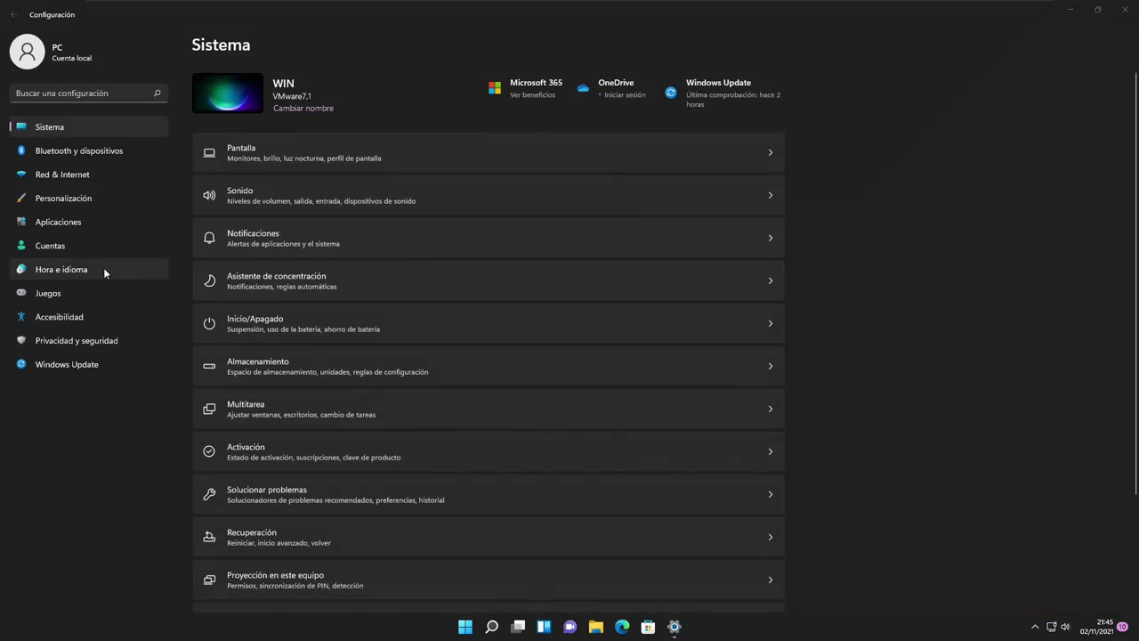
left_click(73, 248)
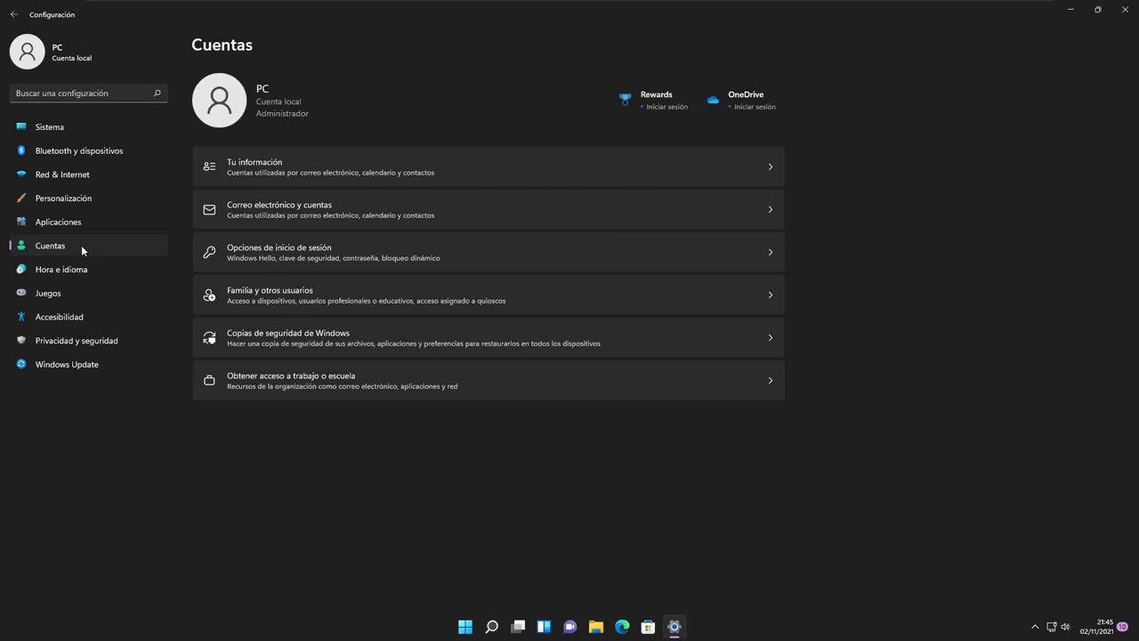
left_click(365, 301)
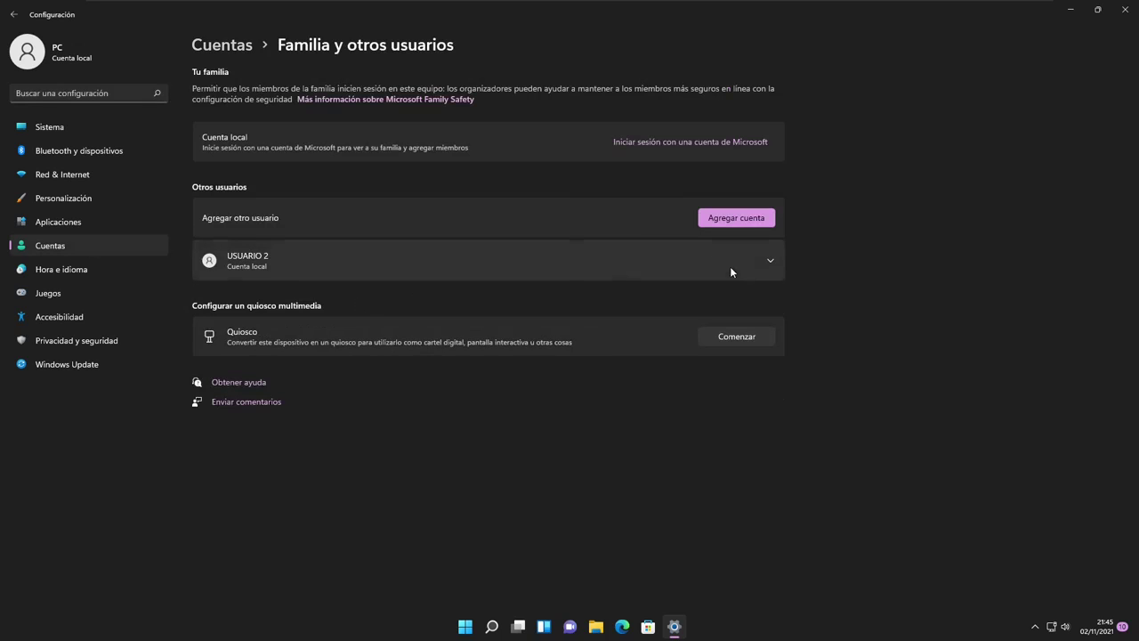
Remove USUARIO 2 via Quitar and Eliminar cuenta y datos, then close Settings
left_click(763, 269)
left_click(766, 267)
left_click(770, 263)
left_click(721, 327)
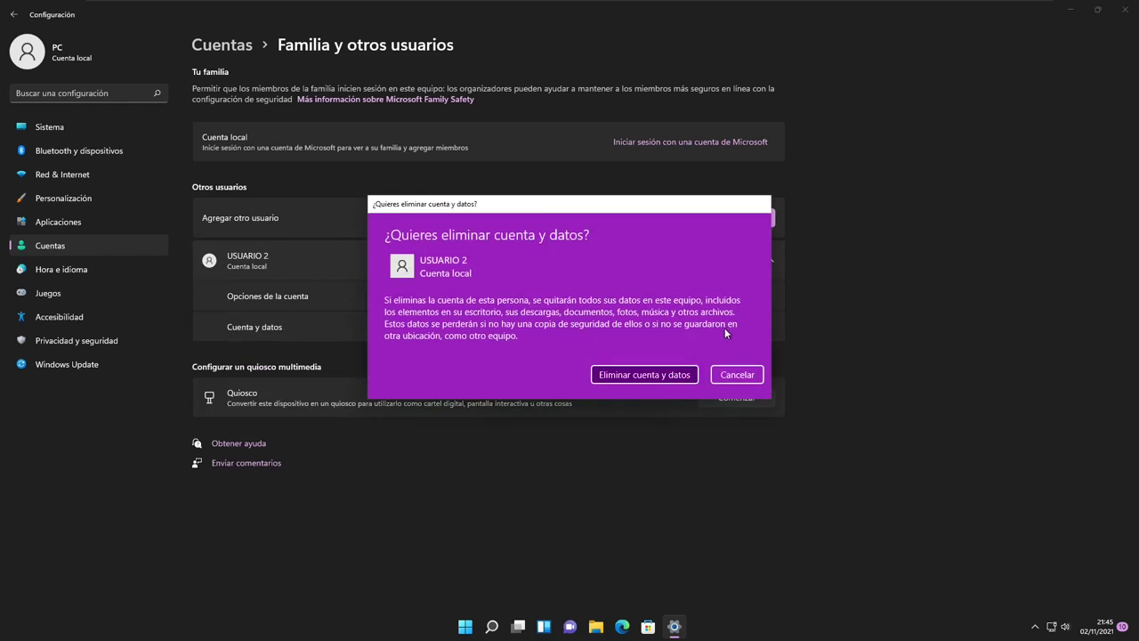
left_click(650, 380)
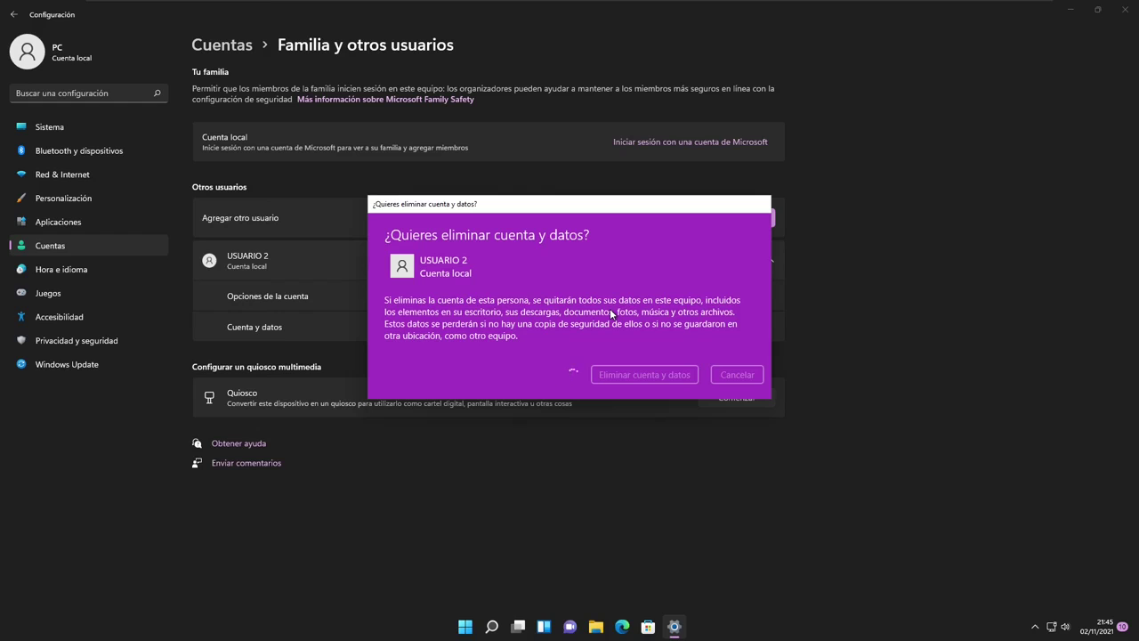
left_click(1125, 9)
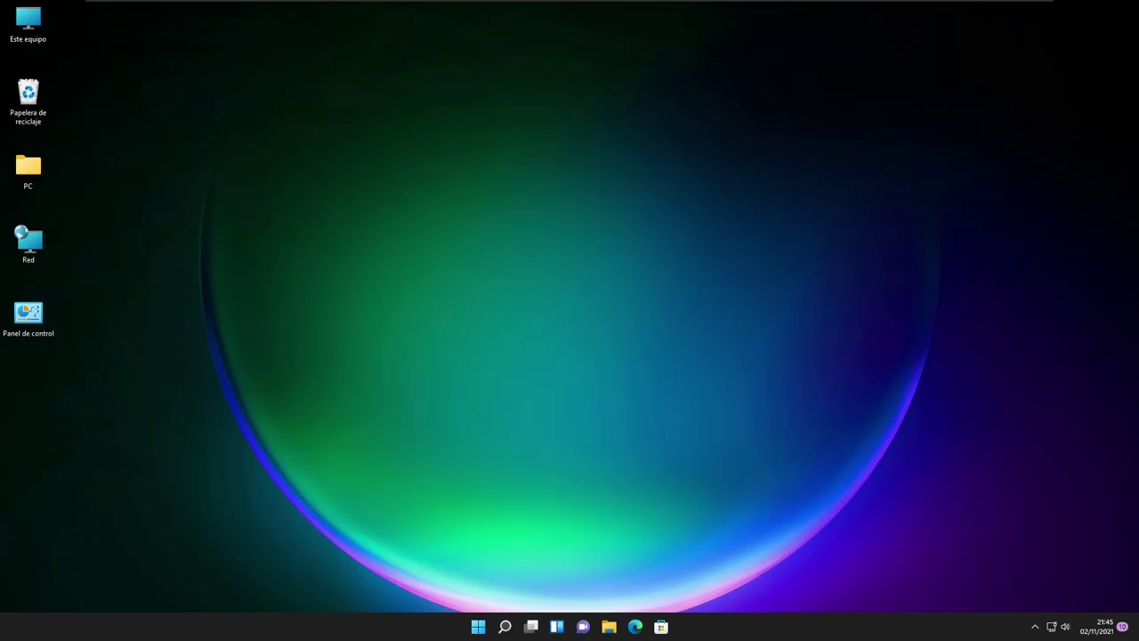
Sign the PC account out from Start, then sign back in to its desktop
left_click(480, 623)
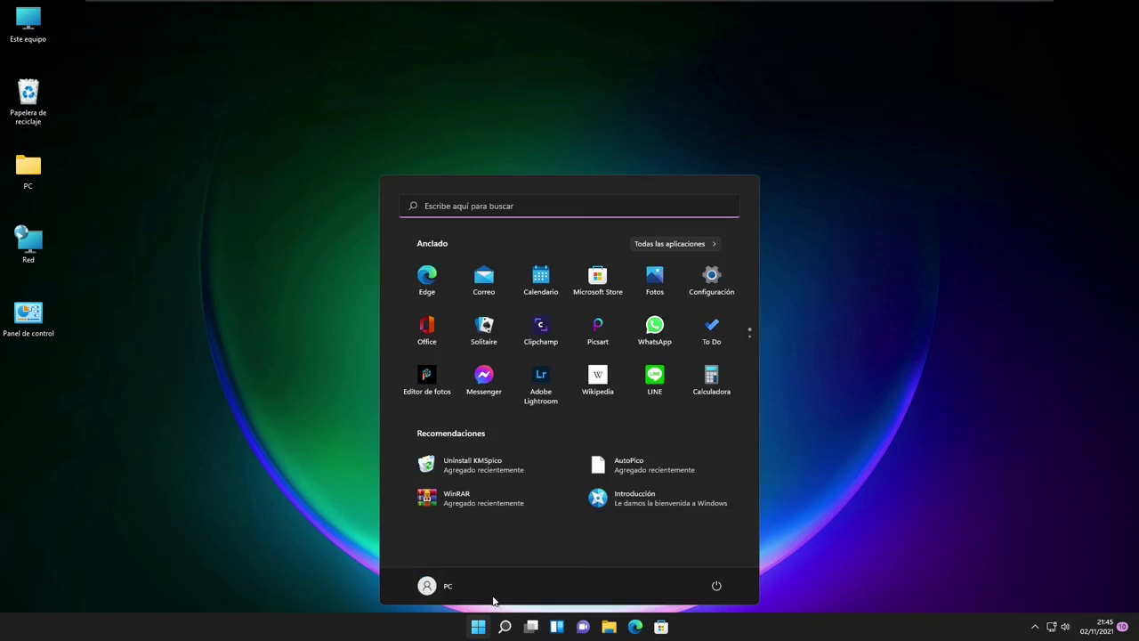
left_click(449, 584)
left_click(427, 557)
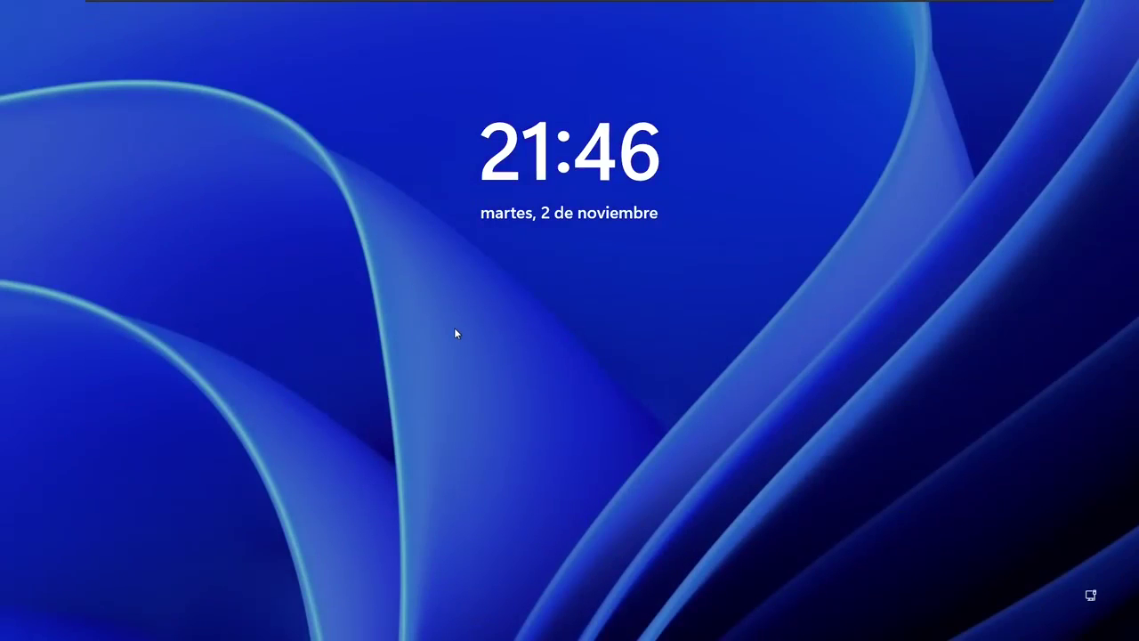
left_click(455, 333)
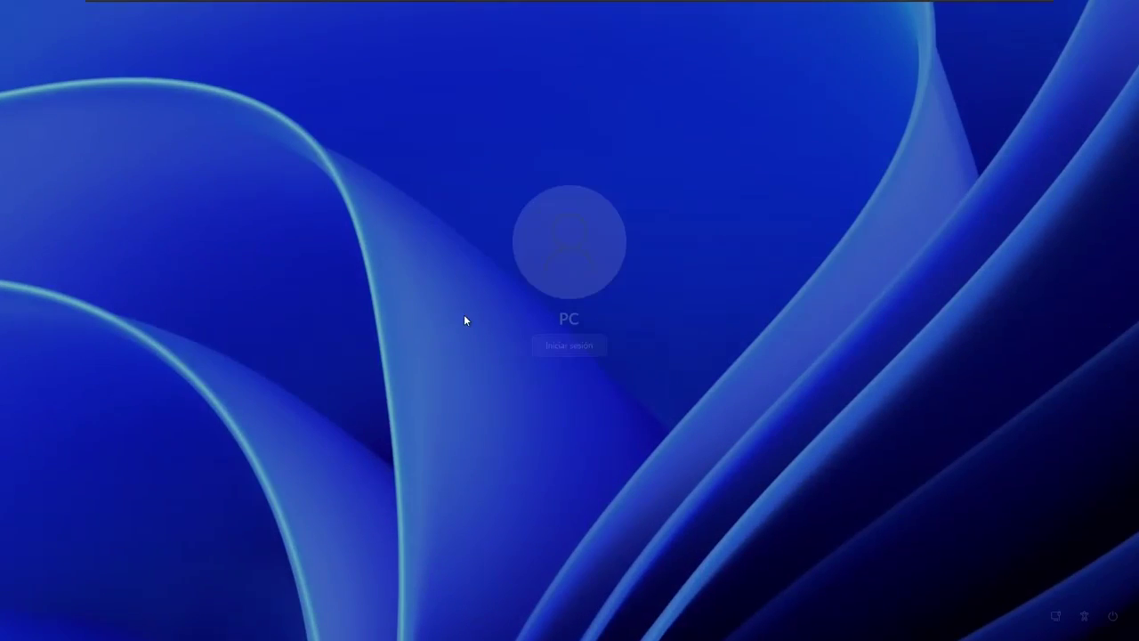
left_click(563, 349)
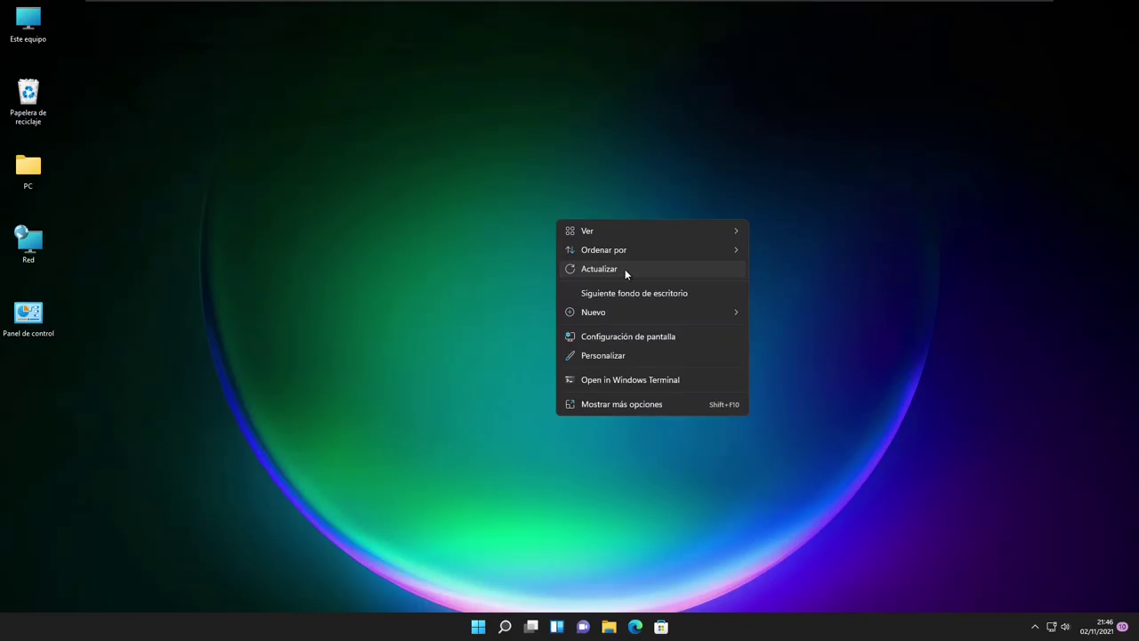
left_click(624, 269)
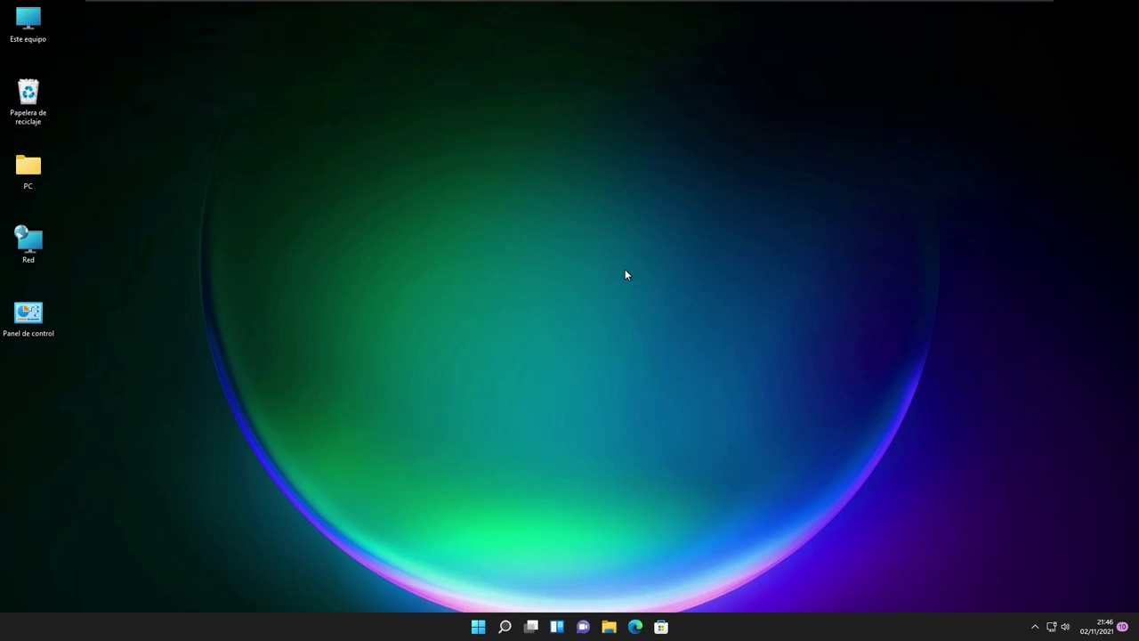